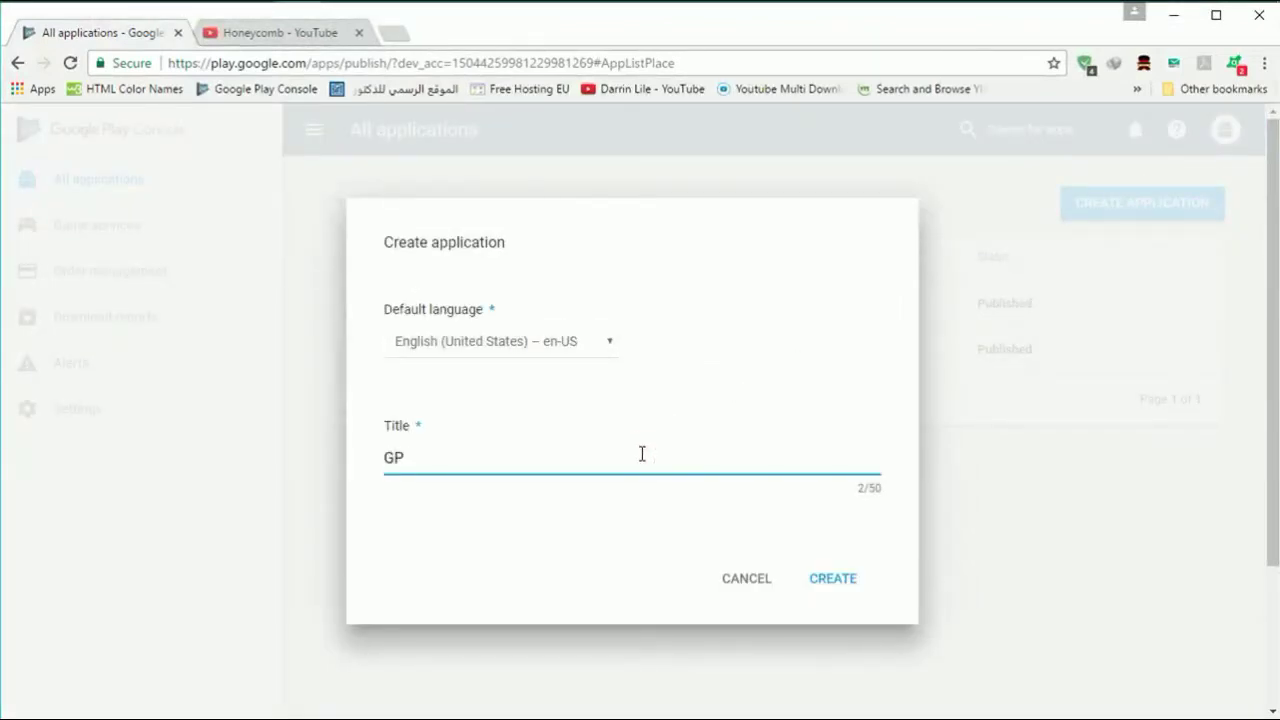
- Create the app 'GPGS' in English (United States), landing on its draft Store listing
left_click(808, 575)
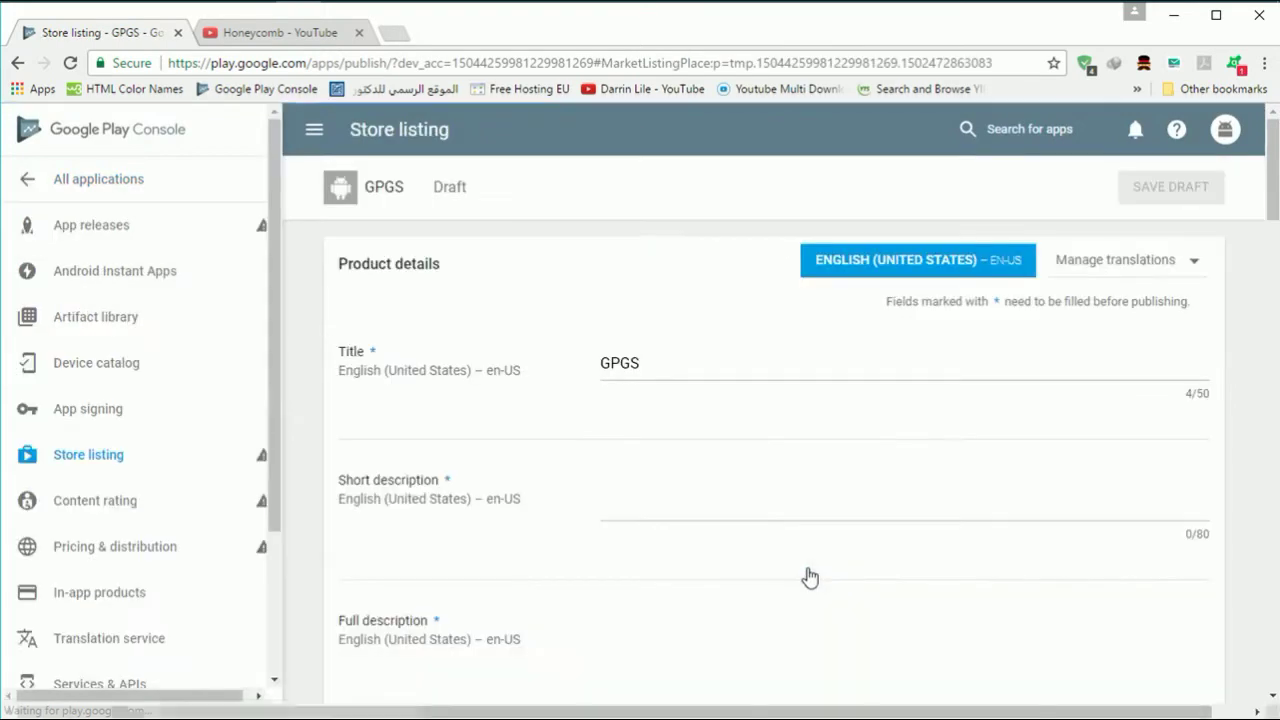
scroll(797, 493, "down", 1)
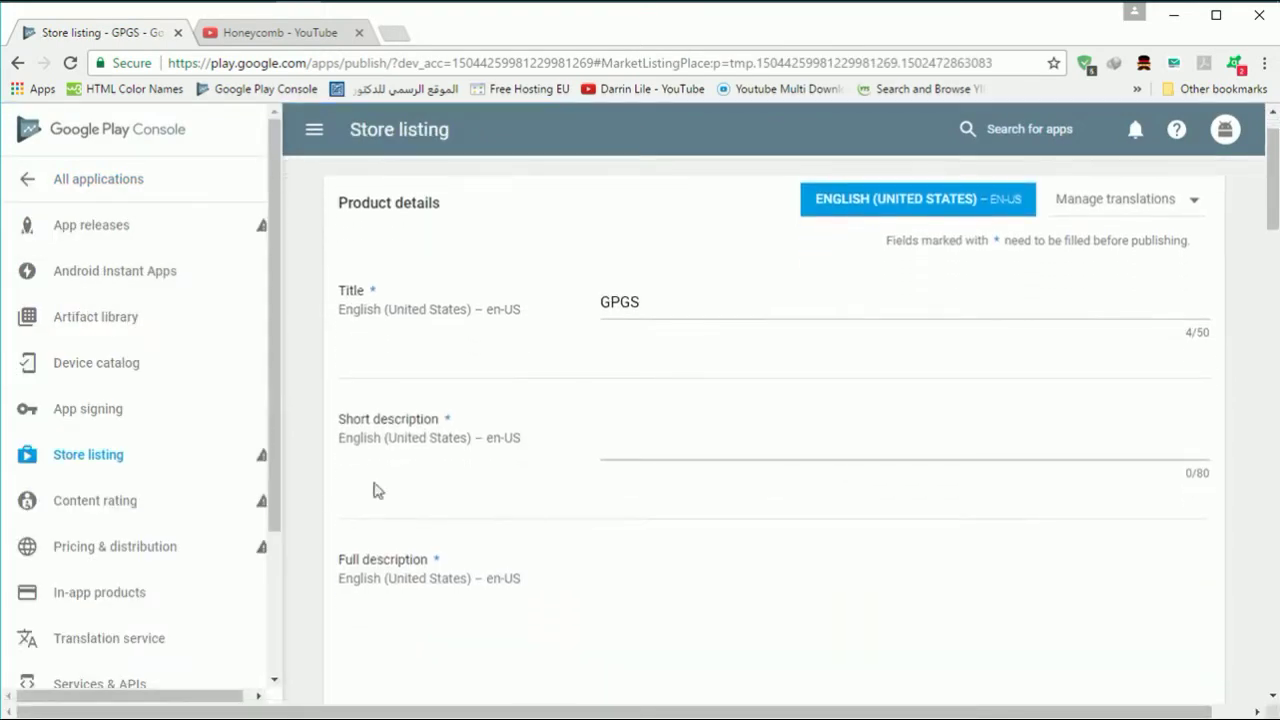
- Start a new production release for GPGS and enroll it in Google Play App Signing
left_click(207, 245)
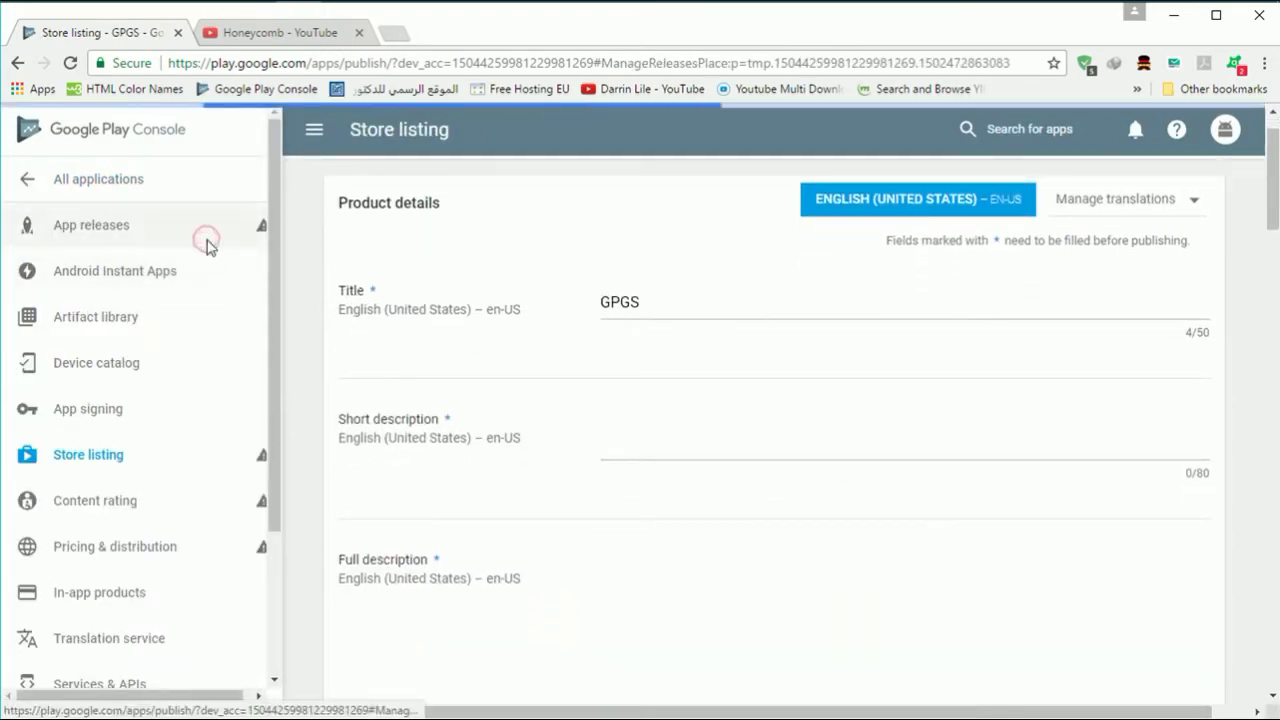
scroll(734, 457, "down", 3)
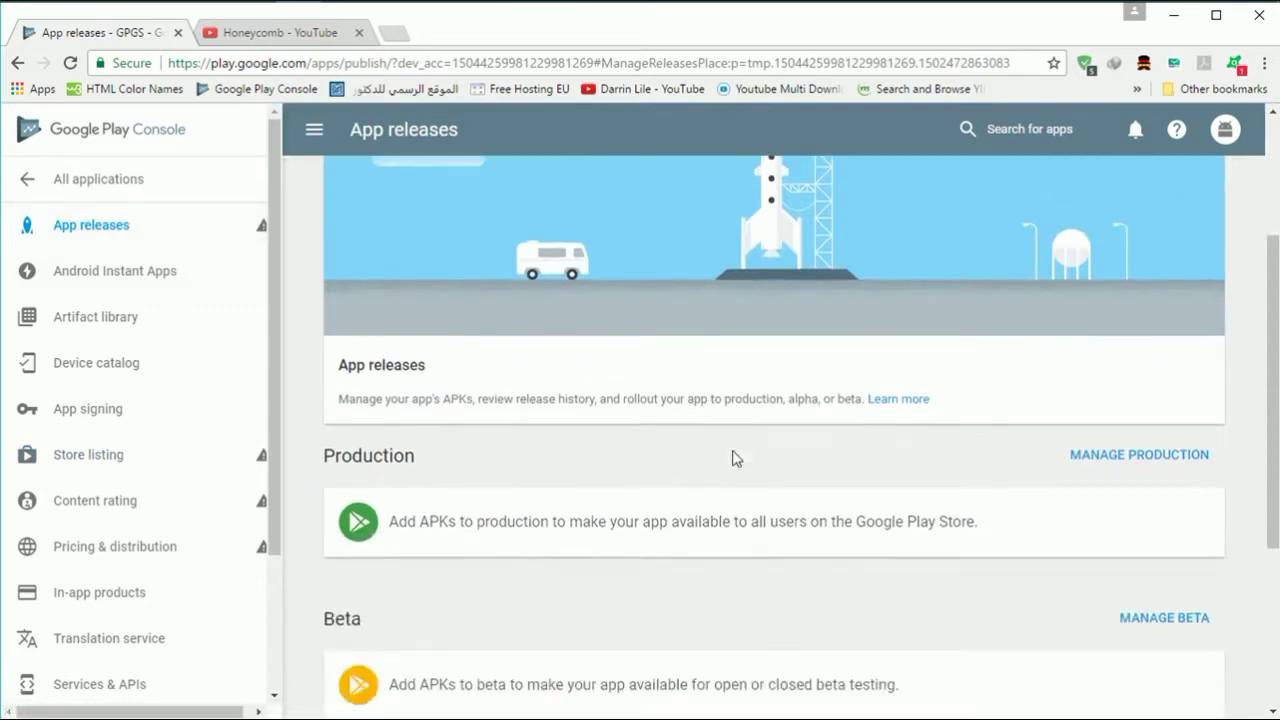
left_click(1100, 458)
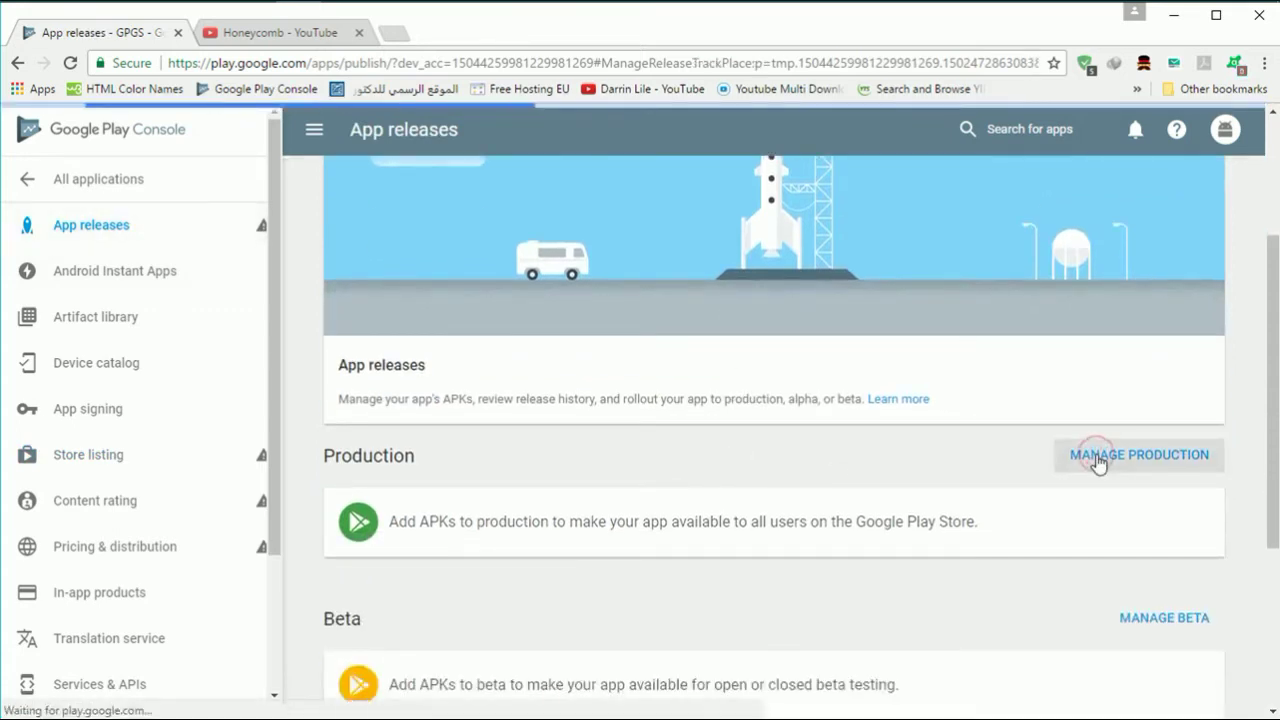
scroll(1098, 462, "down", 2)
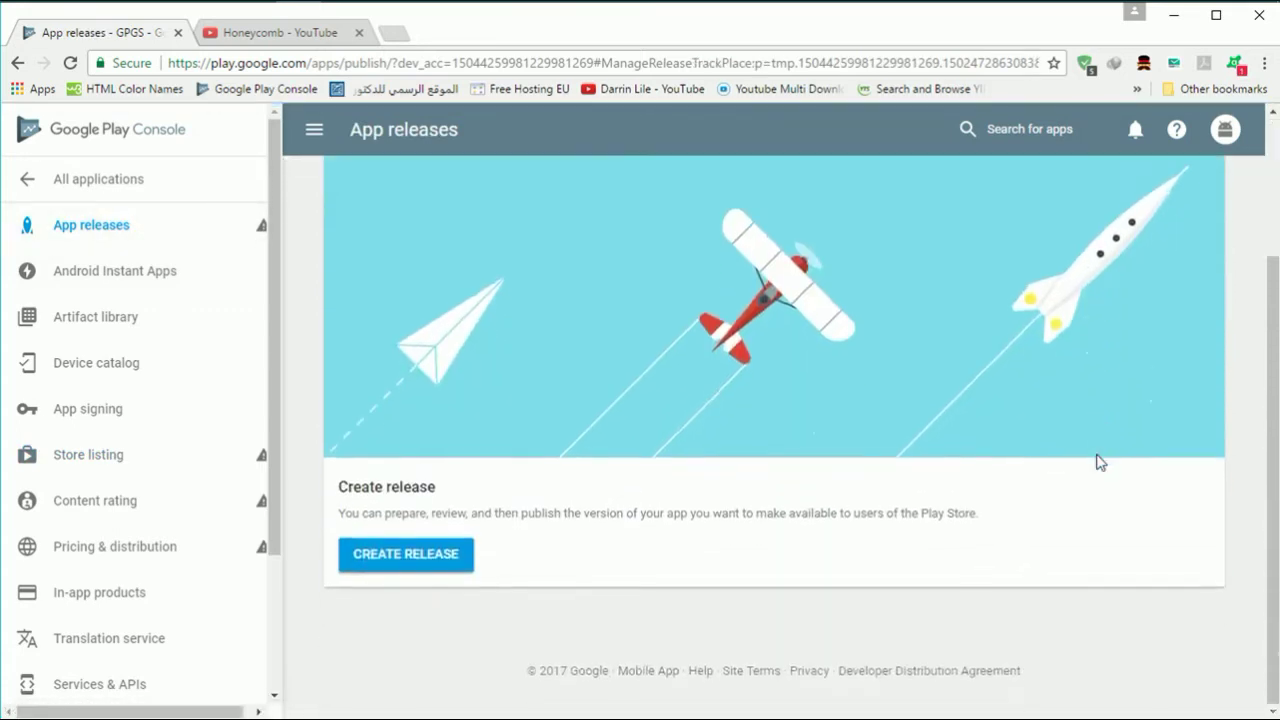
left_click(428, 556)
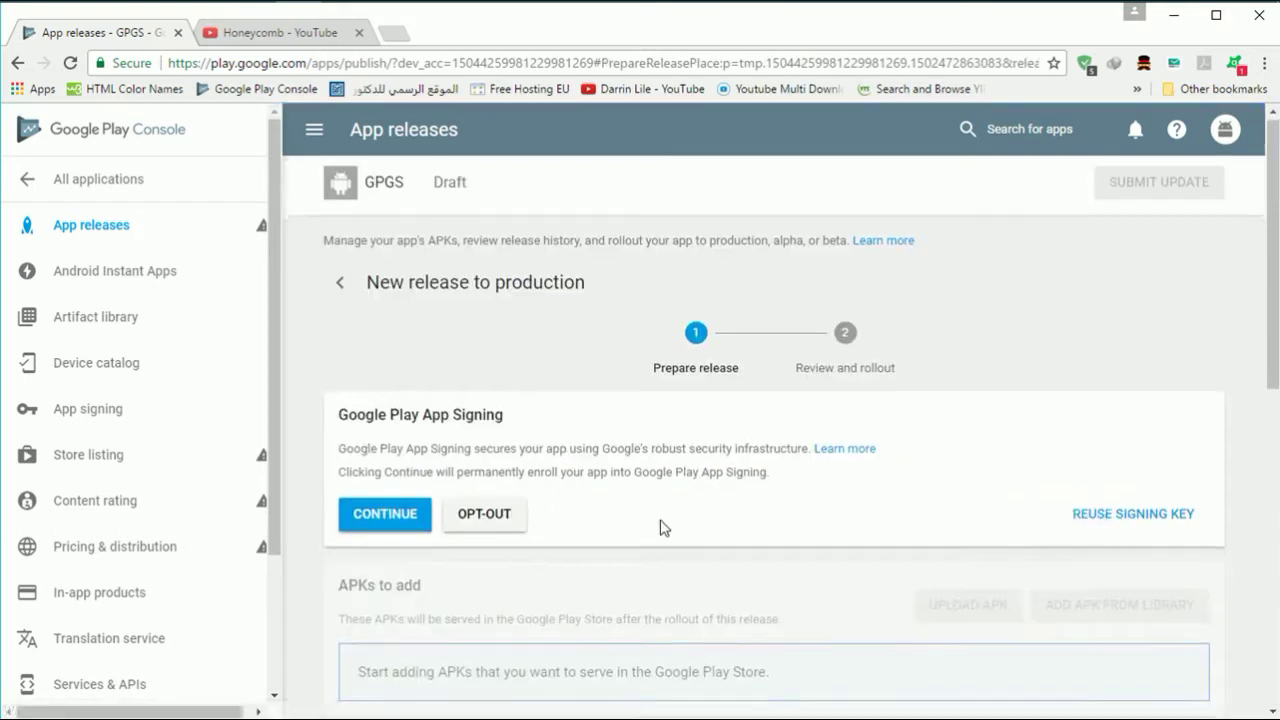
left_click(414, 487)
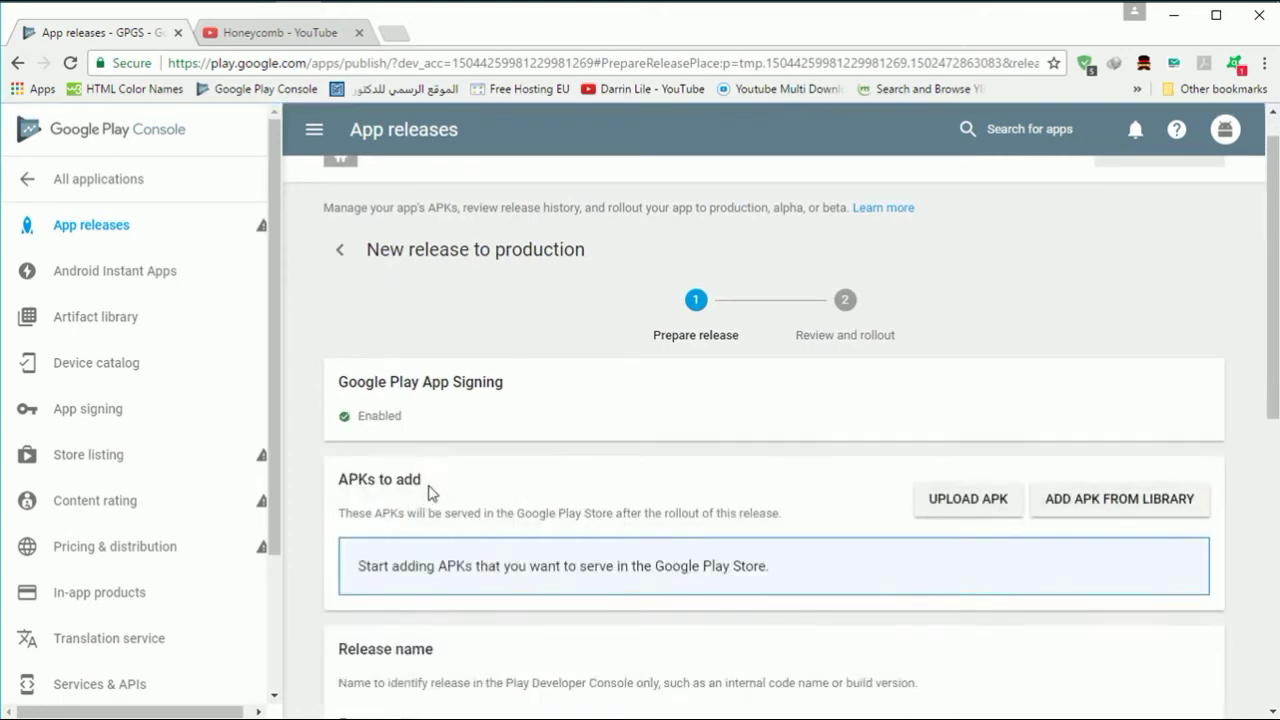
- Upload app-release.apk from File Explorer to the production release, adding version code 1
left_click(951, 514)
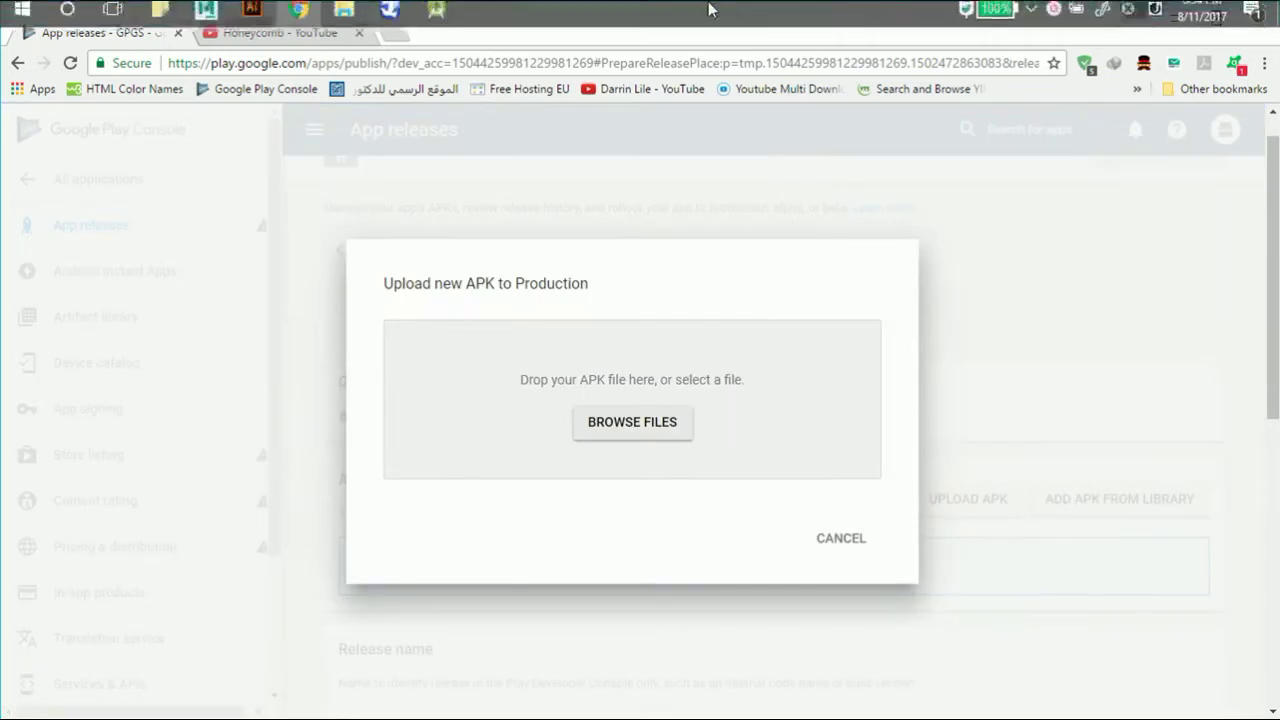
mouse_move(345, 20)
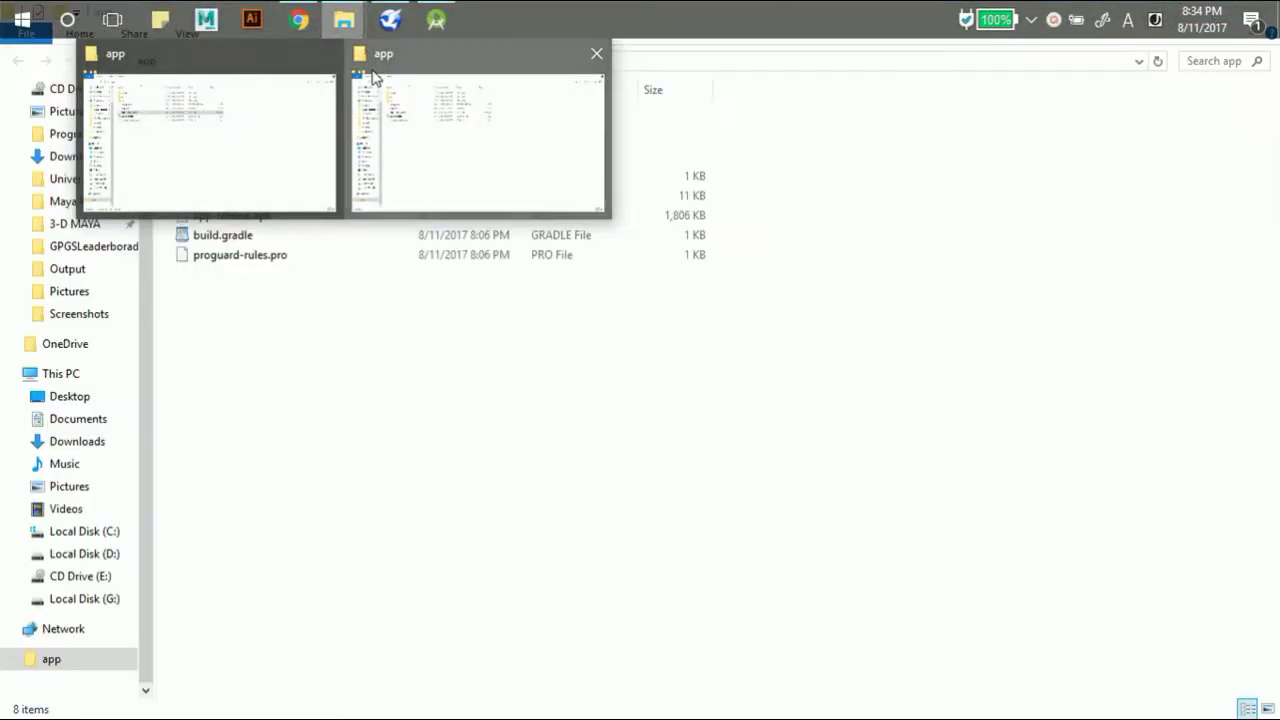
left_click(371, 70)
left_click_drag(403, 224, 615, 378)
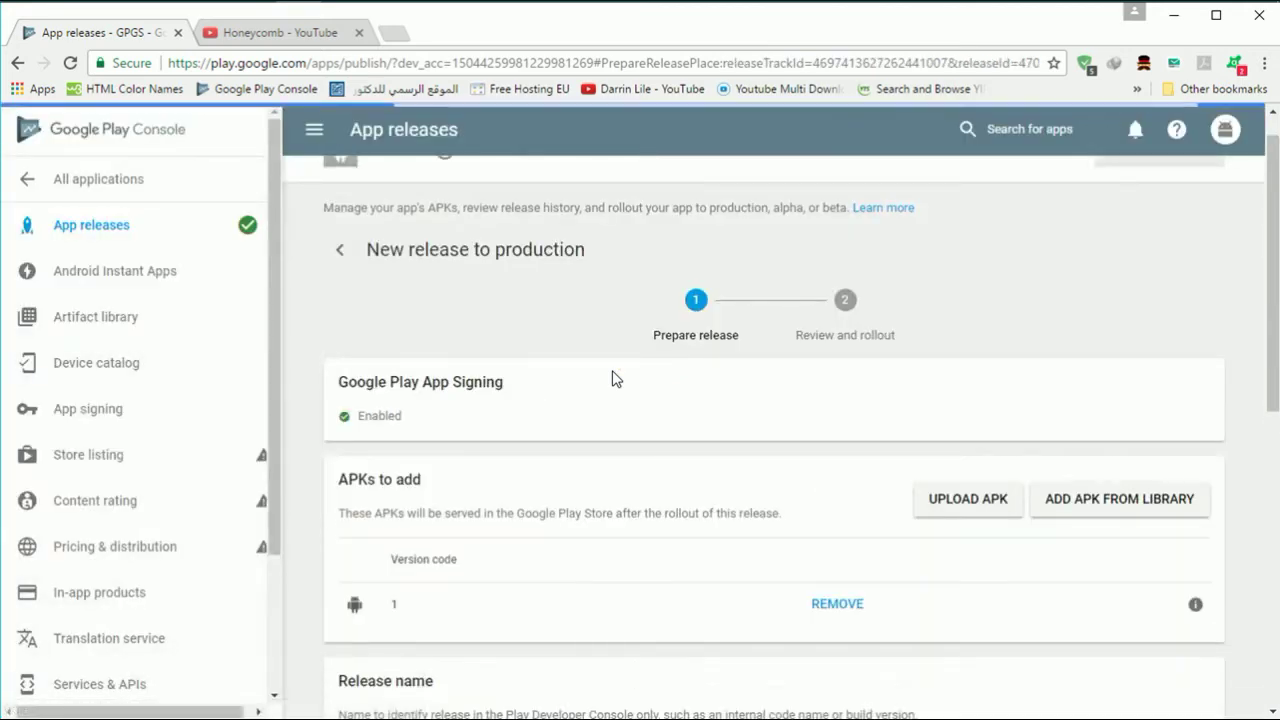
- From GPGS's Services & APIs section, choose to use Google Play game services in this app
scroll(614, 378, "down", 3)
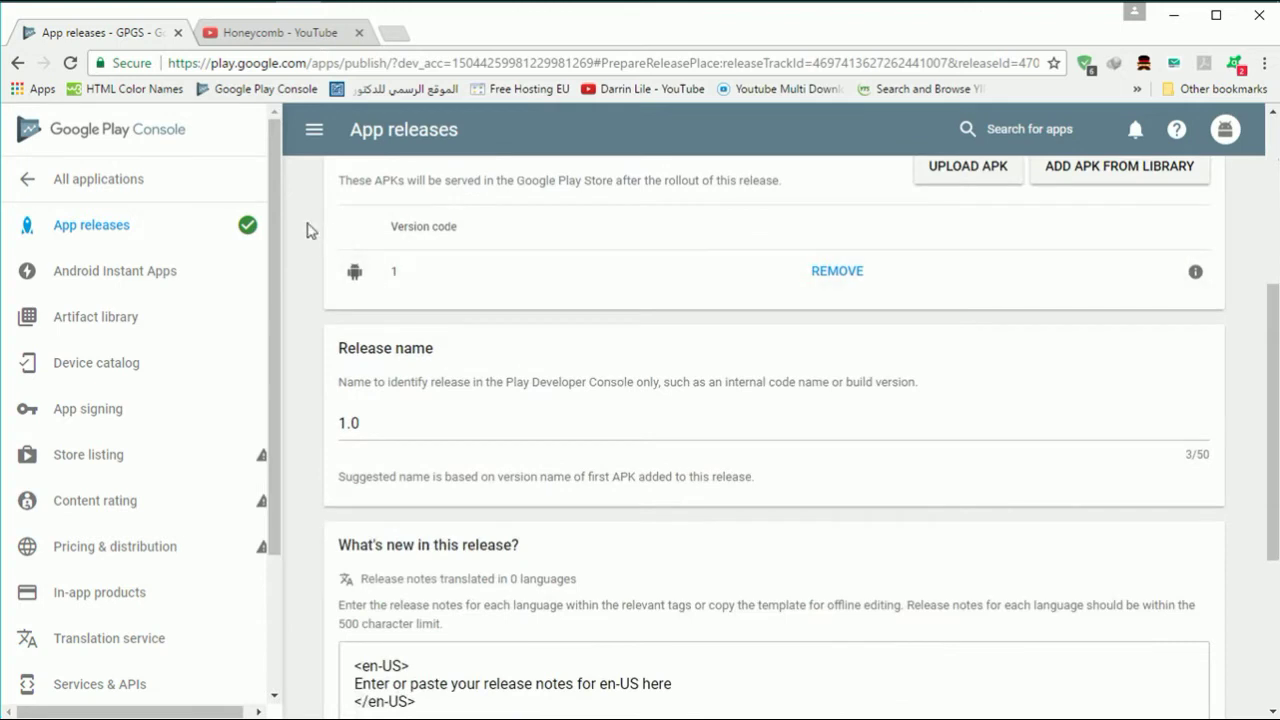
mouse_move(250, 228)
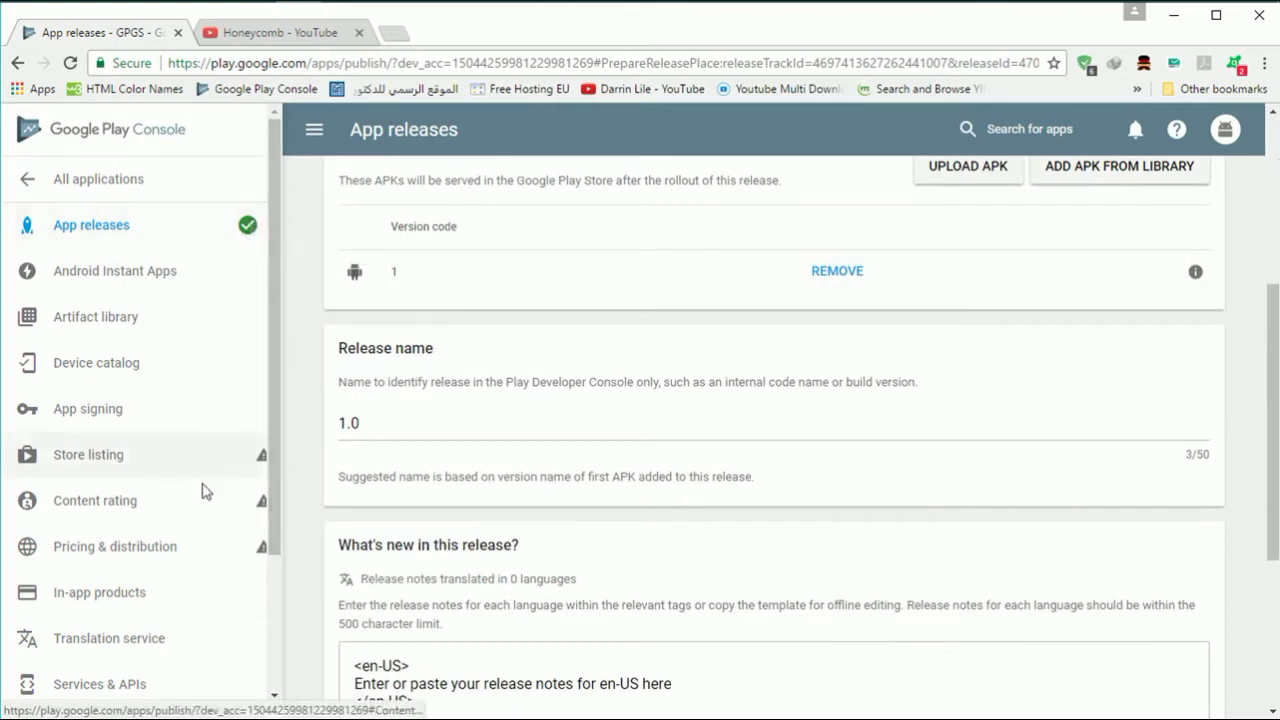
scroll(189, 546, "down", 2)
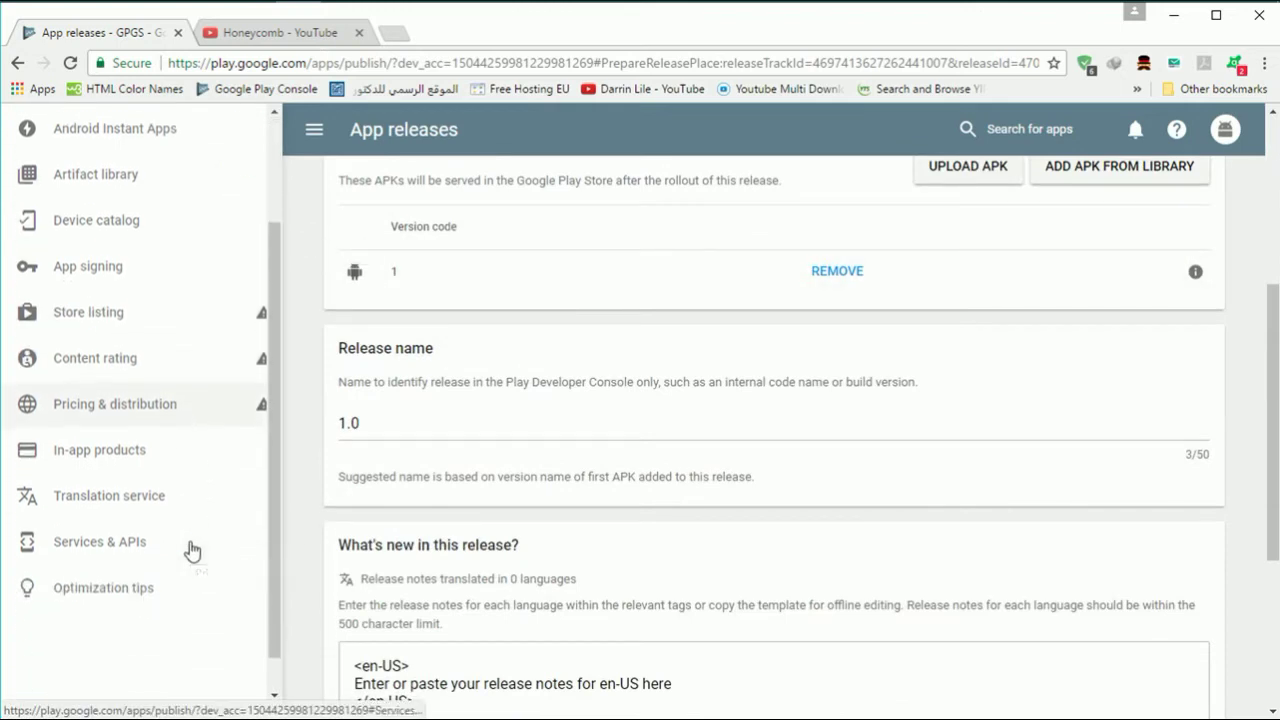
left_click(138, 537)
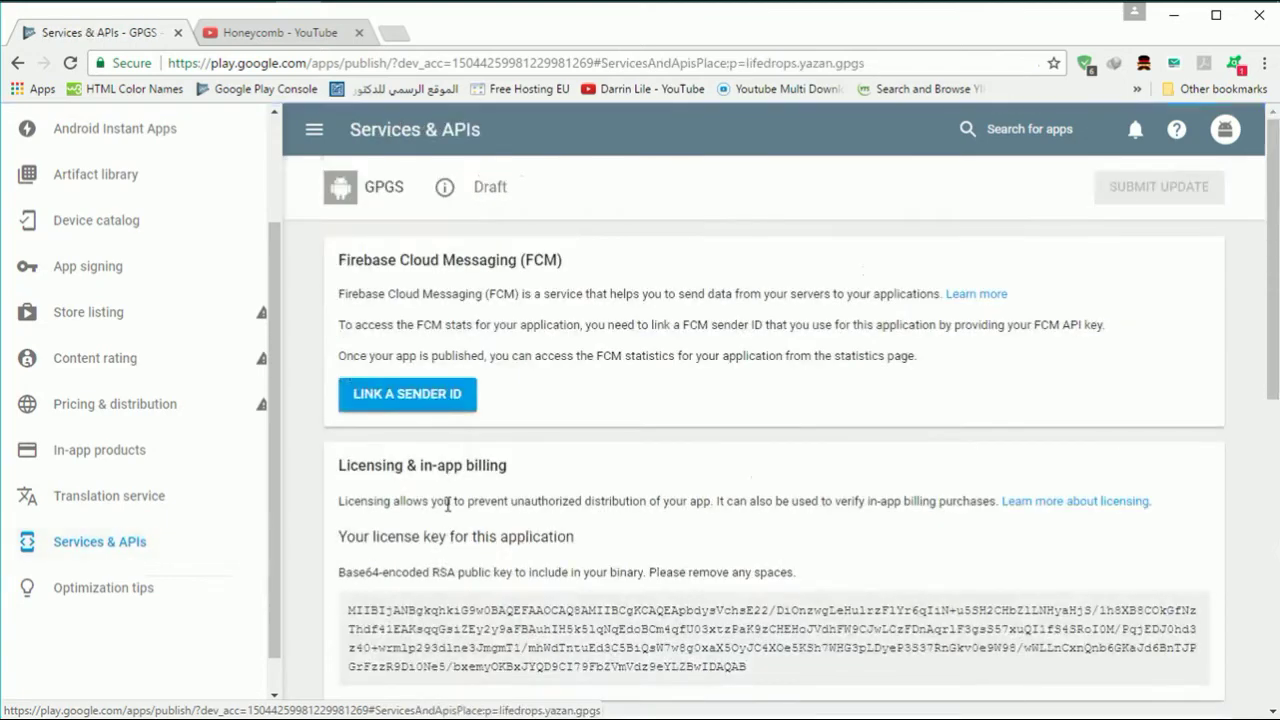
scroll(475, 459, "down", 3)
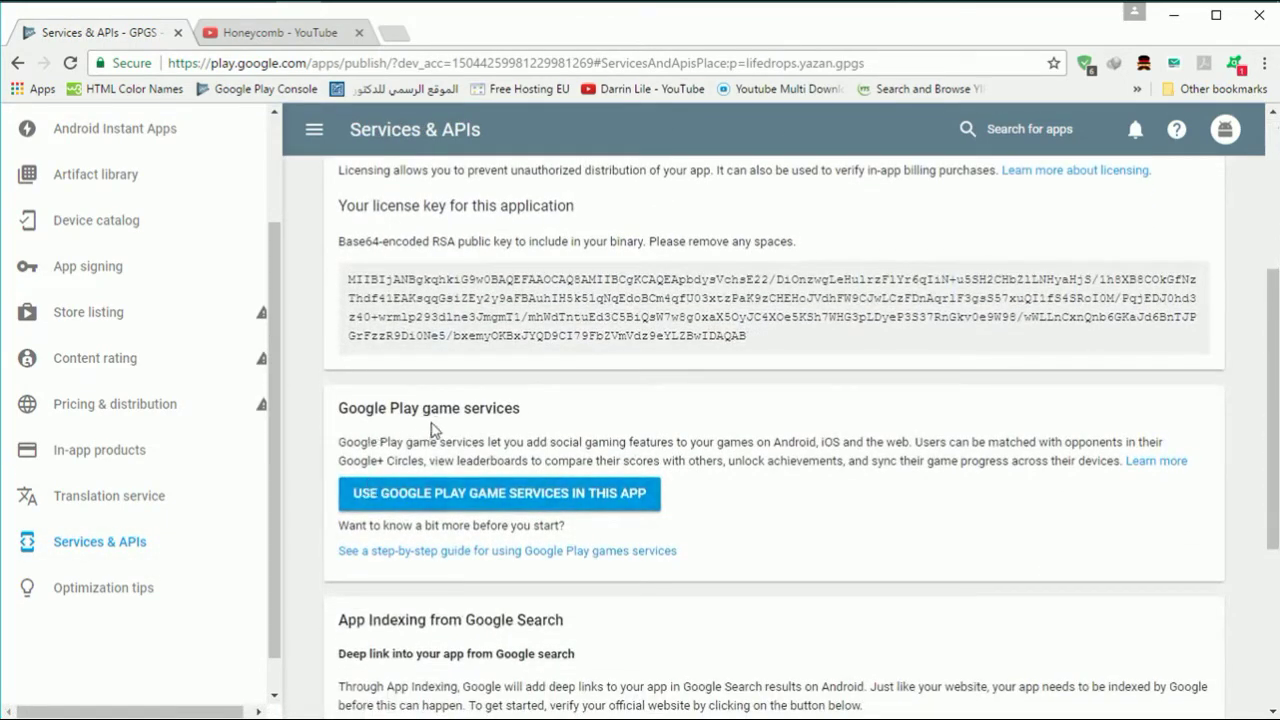
left_click(480, 496)
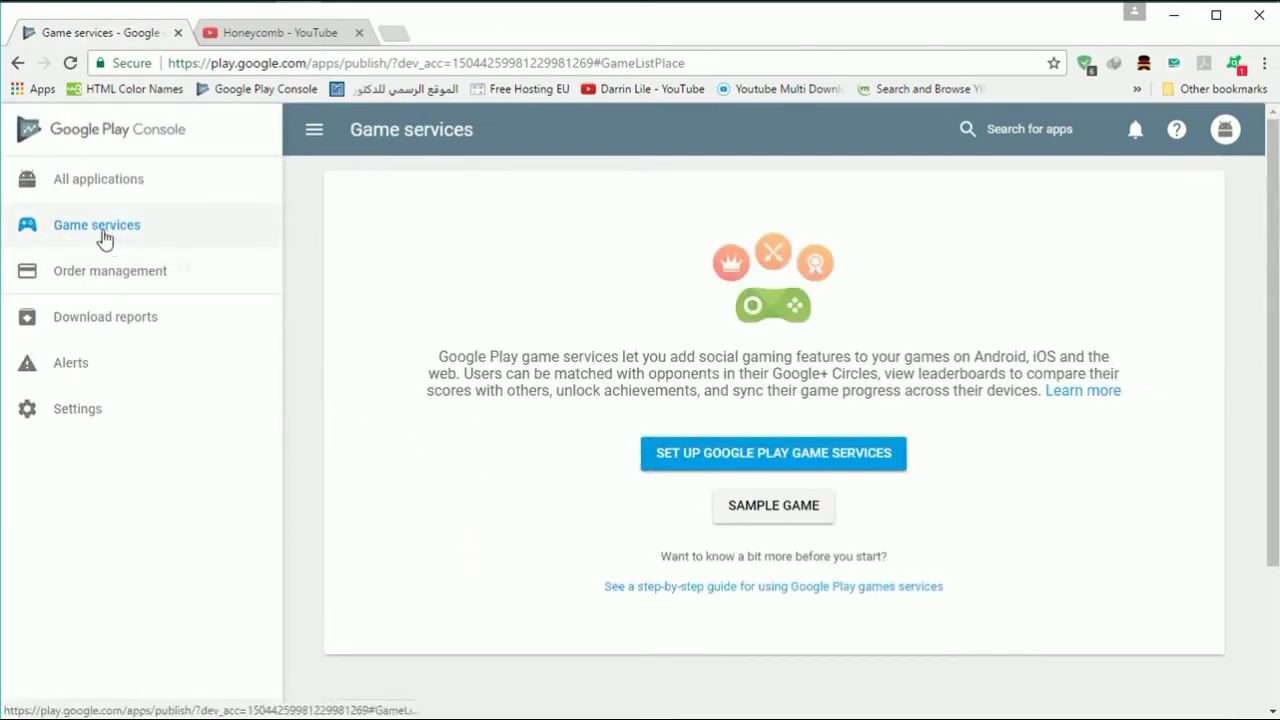
- Set up game services for a game named GPGS in the Simulation category, then open its Google Developers Console project
left_click(766, 460)
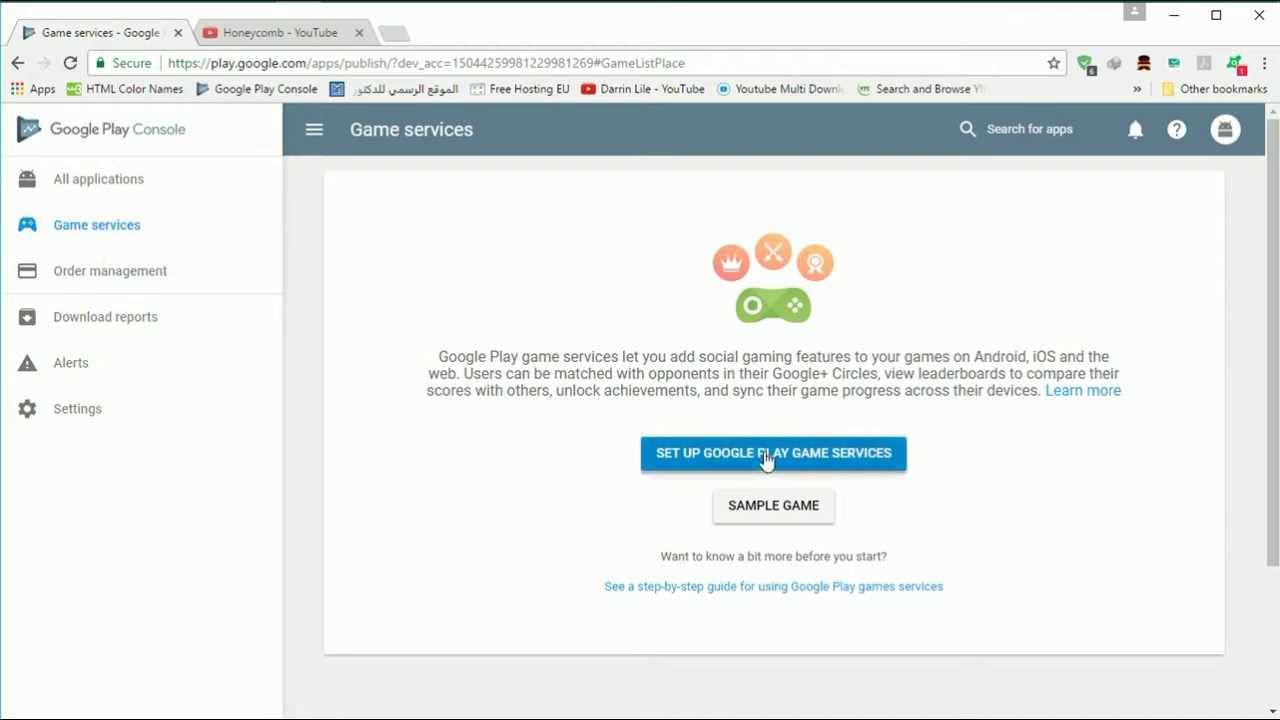
left_click(677, 354)
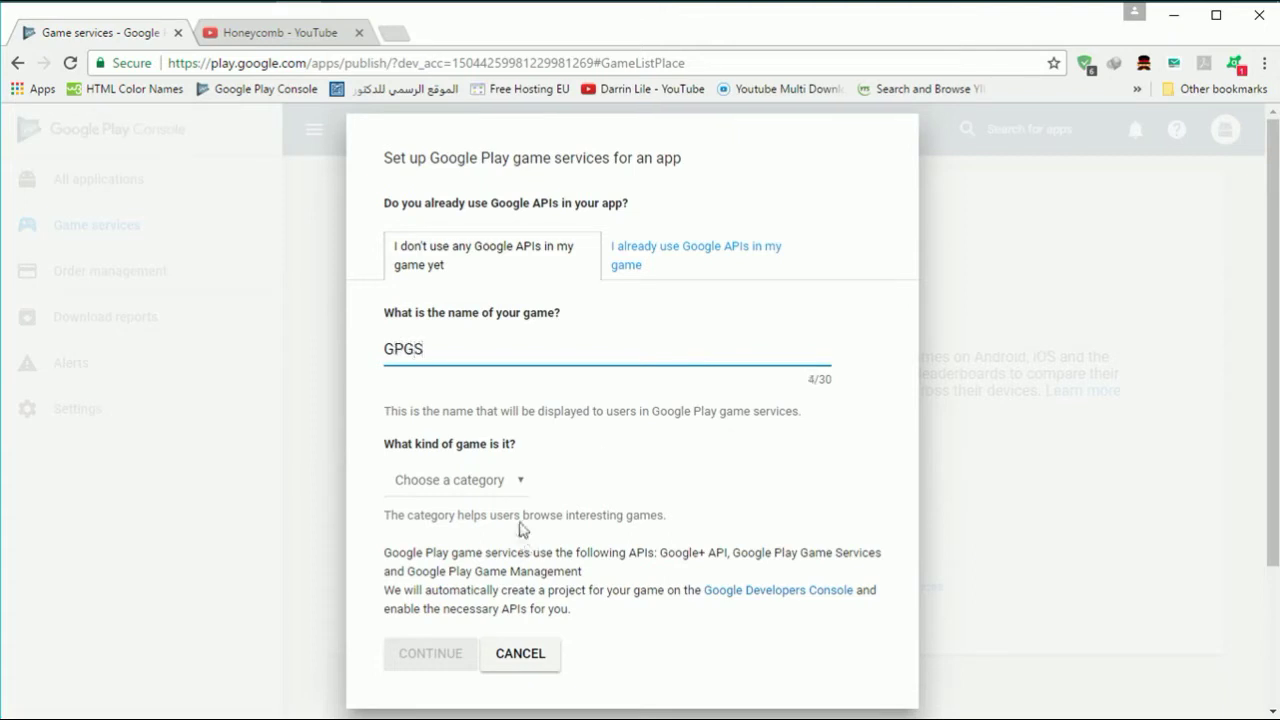
left_click(518, 482)
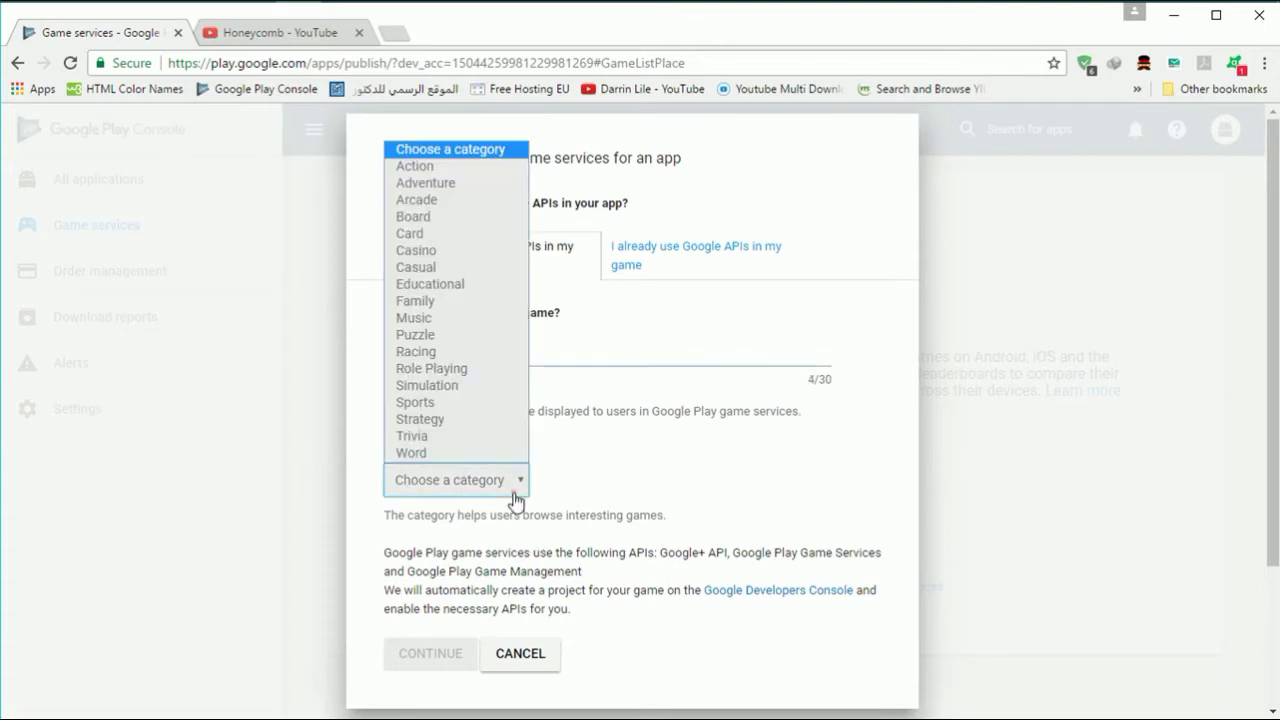
left_click(473, 388)
left_click(456, 655)
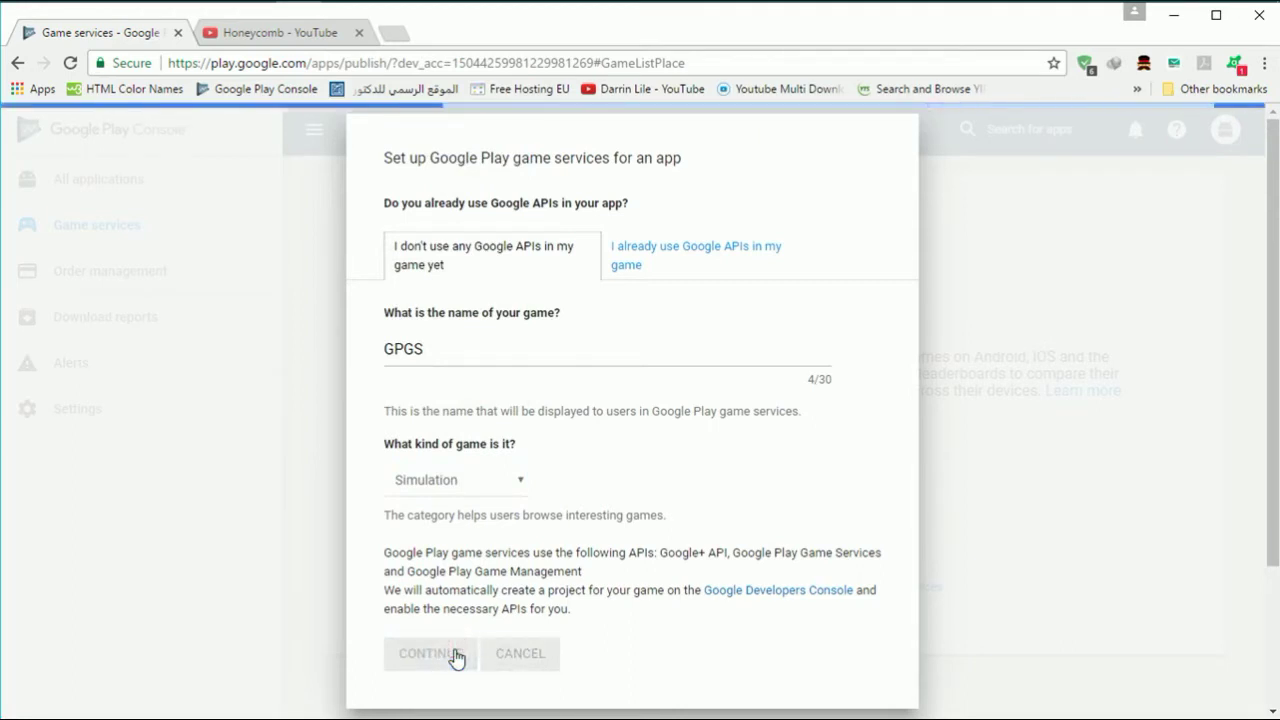
left_click(797, 598)
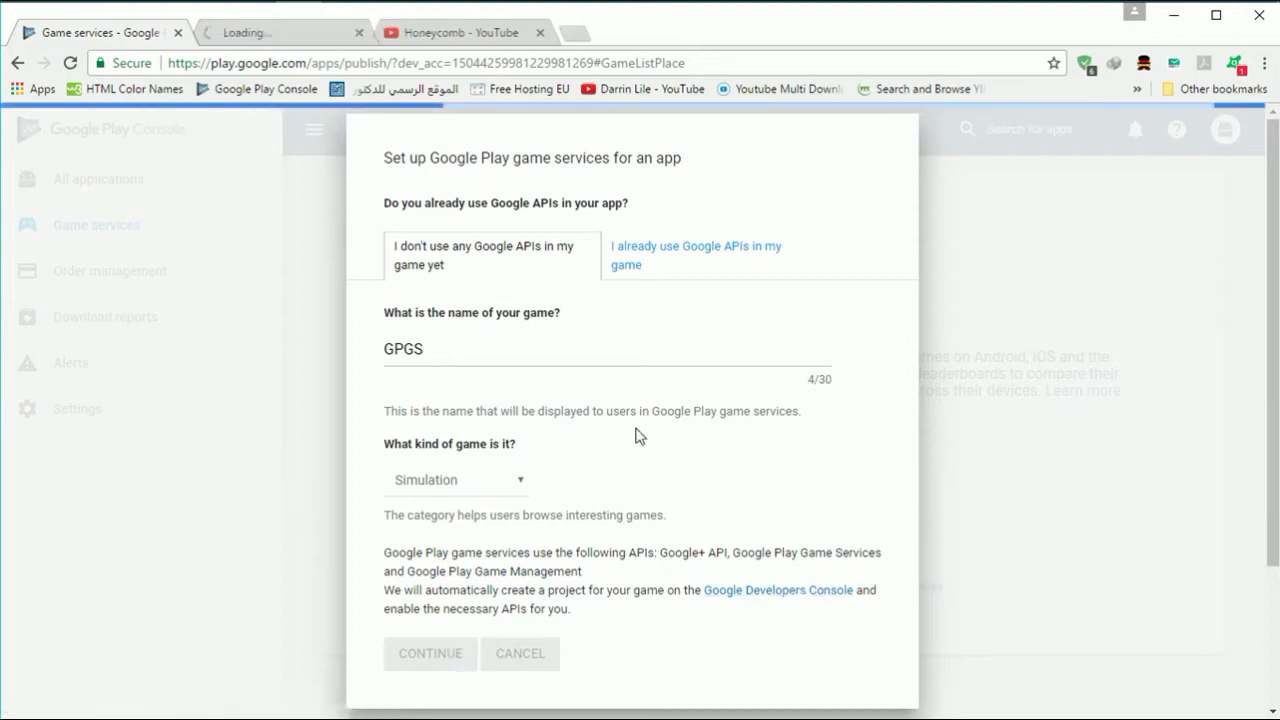
- Browse all API Console projects, cancel without changing project, and return to the Game services tab
left_click(282, 35)
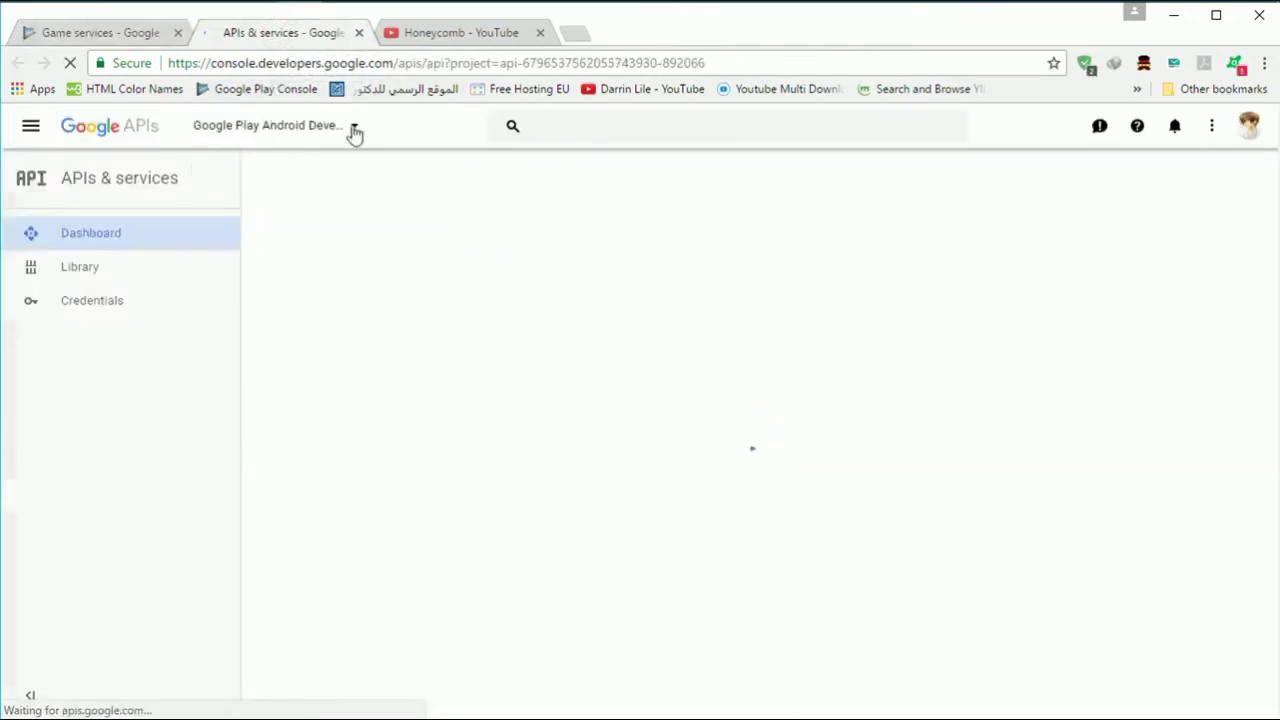
left_click(354, 128)
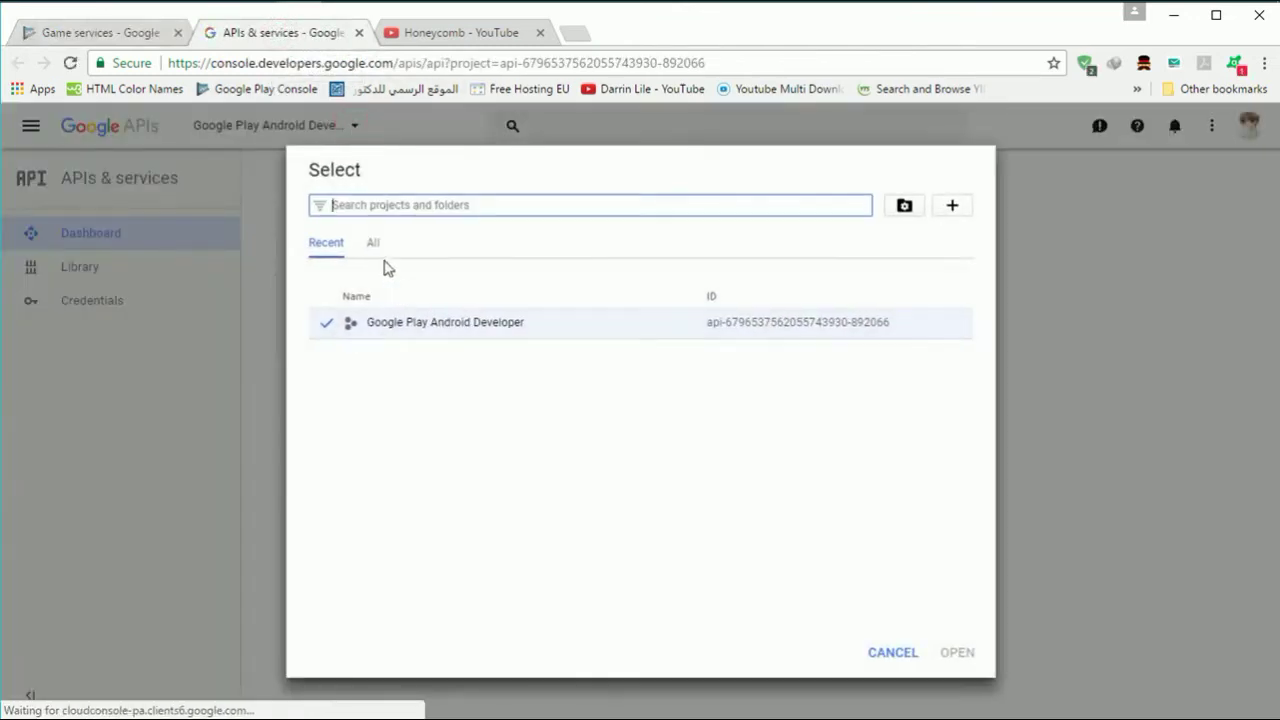
left_click(374, 246)
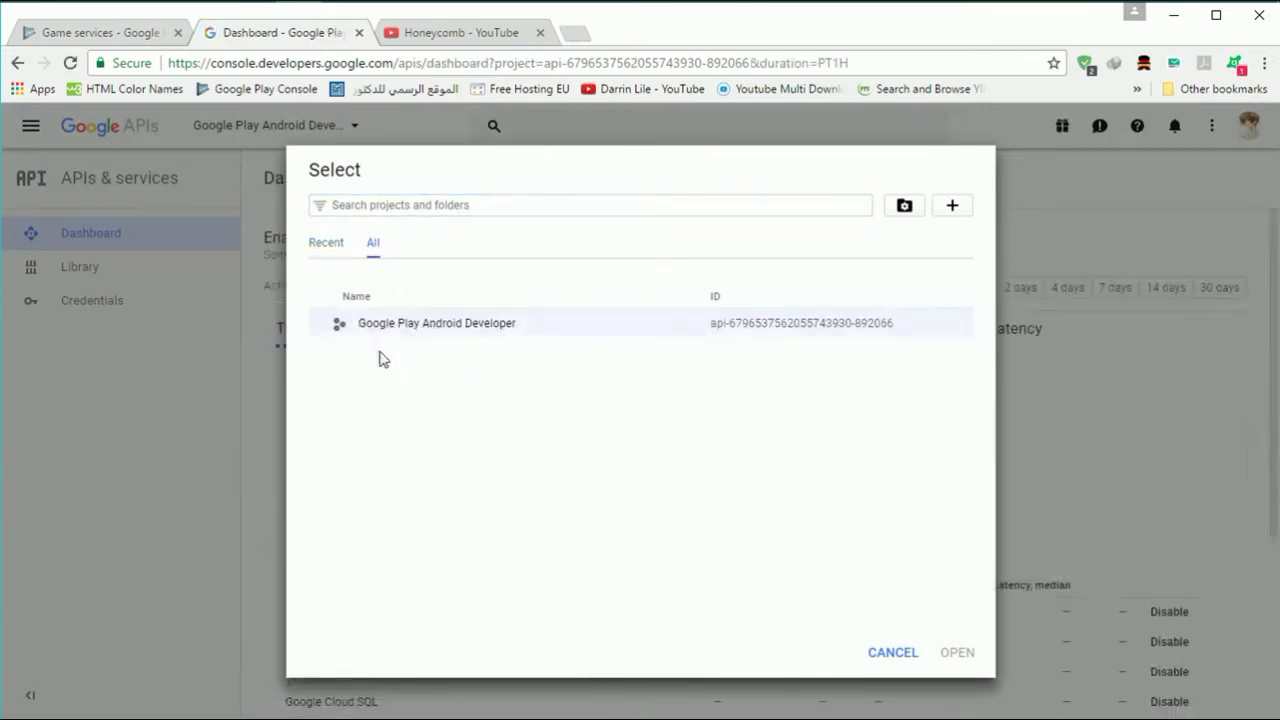
left_click(887, 652)
left_click(103, 34)
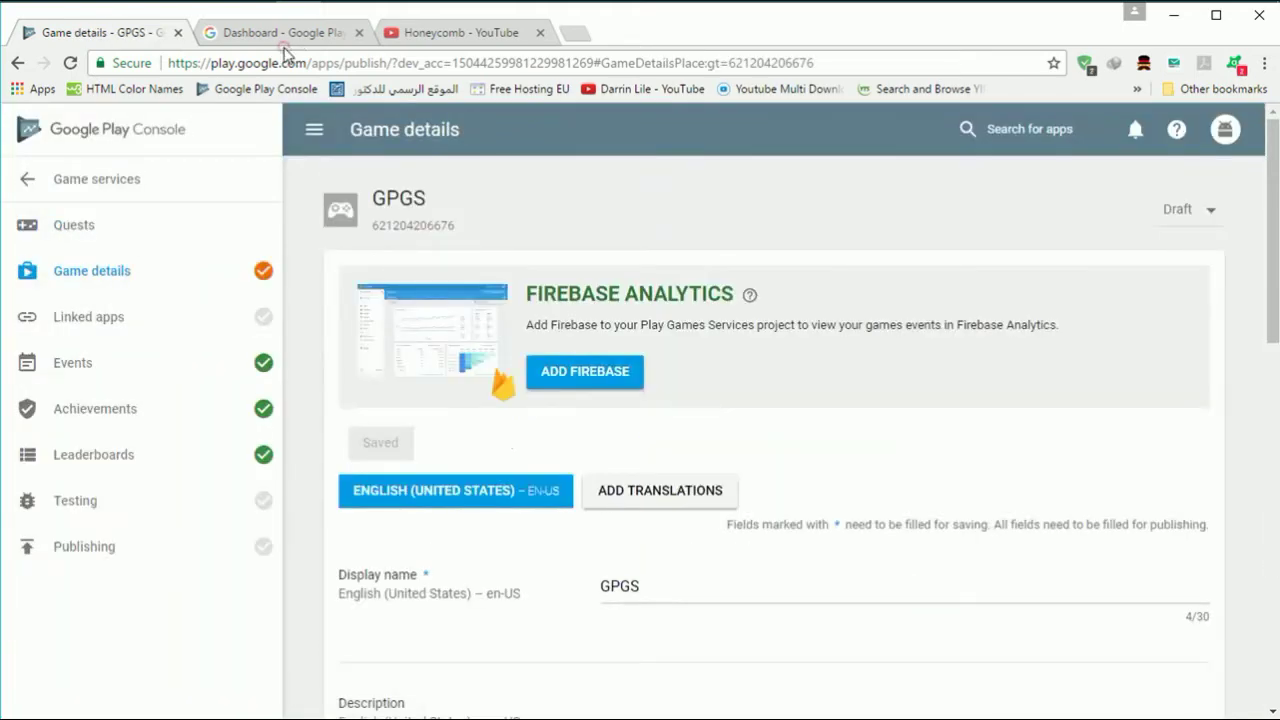
- Switch to the Dashboard - Google APIs browser tab
left_click(284, 34)
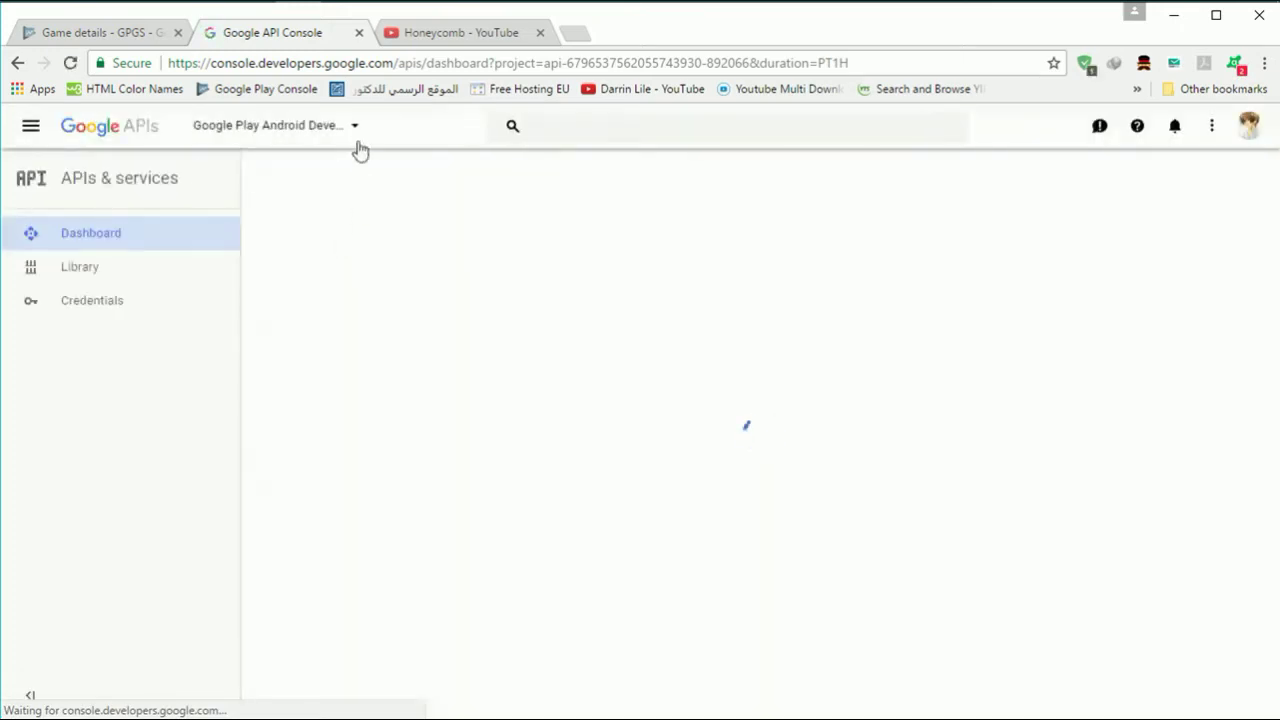
- View all API Console projects, cancel the chooser, and return to the Game details - GPGS tab
left_click(355, 127)
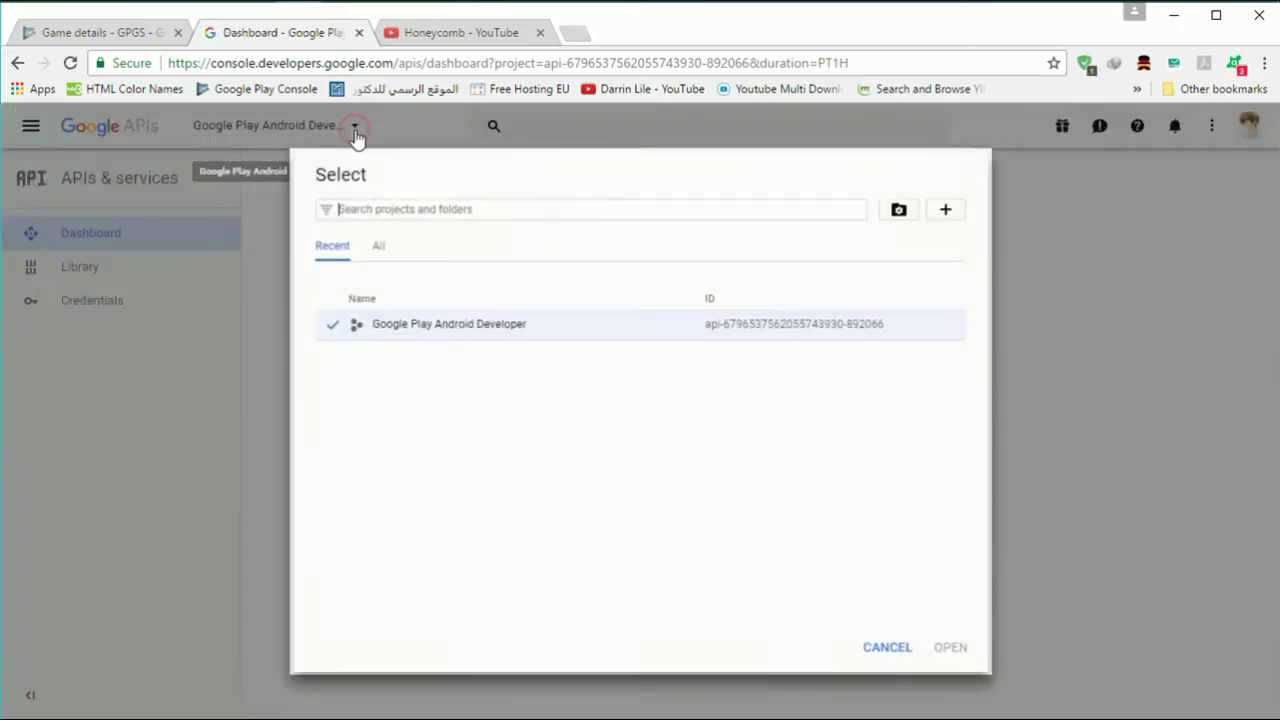
left_click(375, 250)
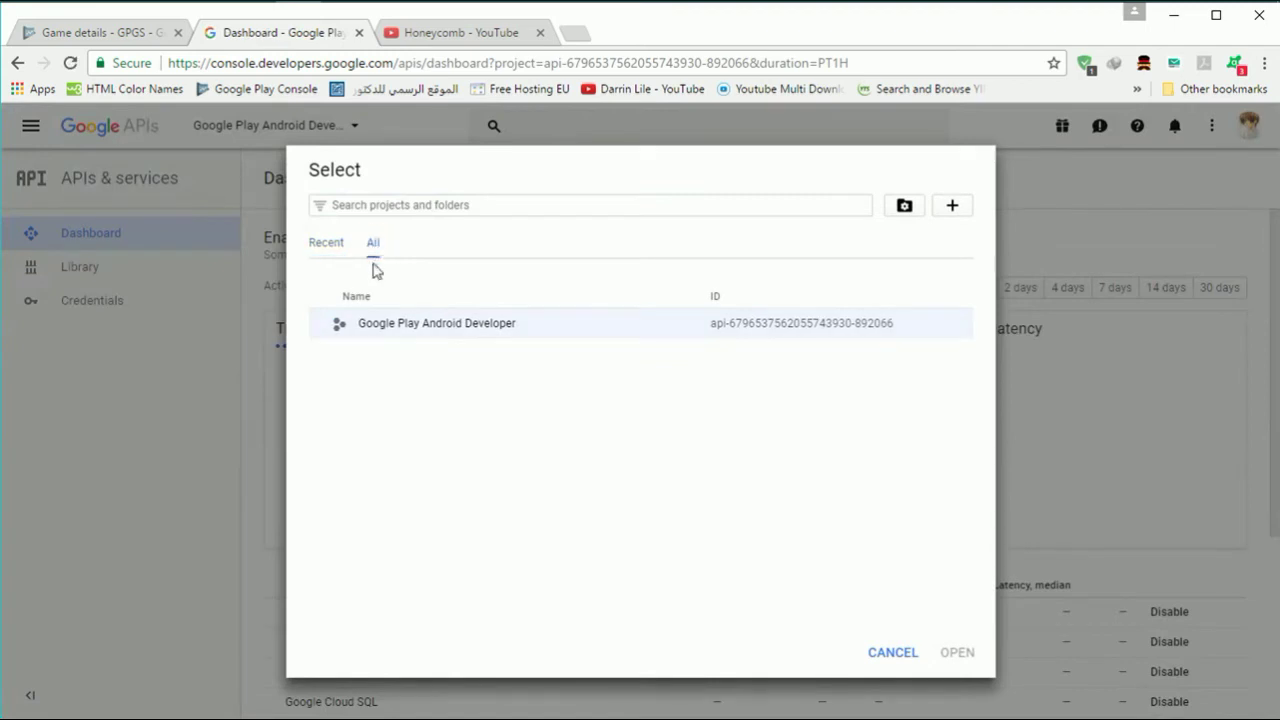
left_click(906, 656)
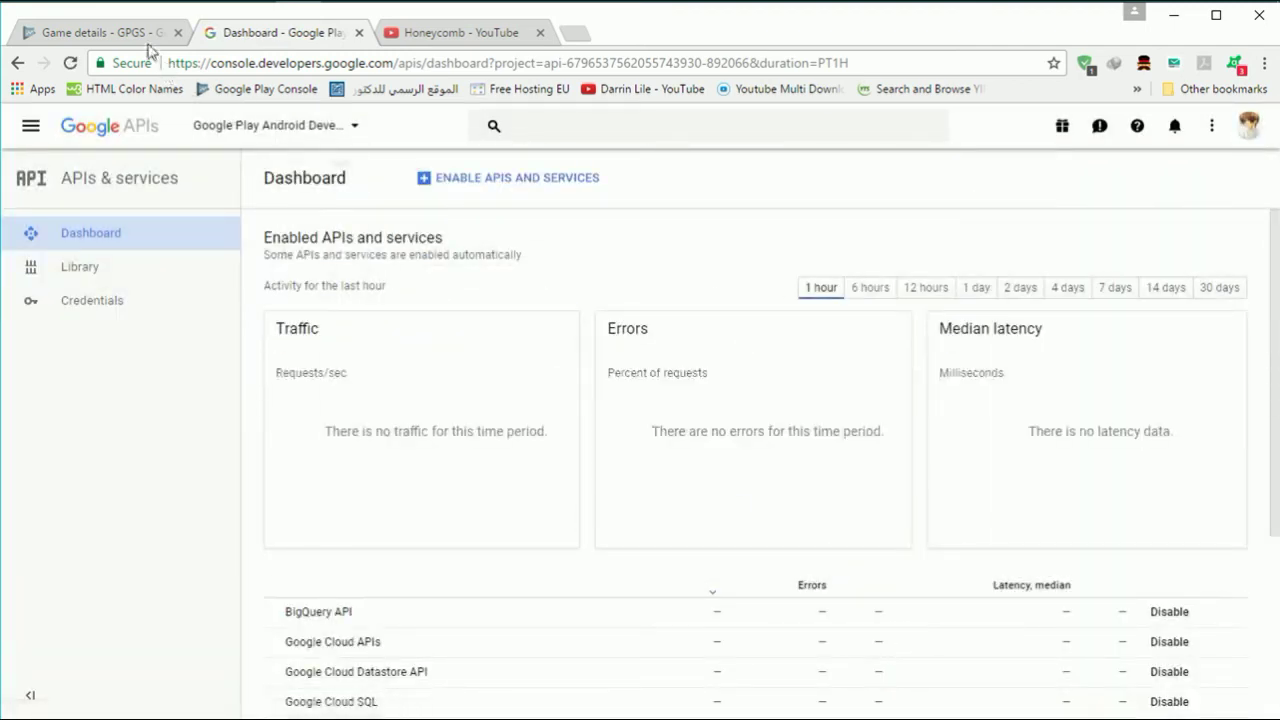
left_click(140, 32)
scroll(535, 468, "down", 1)
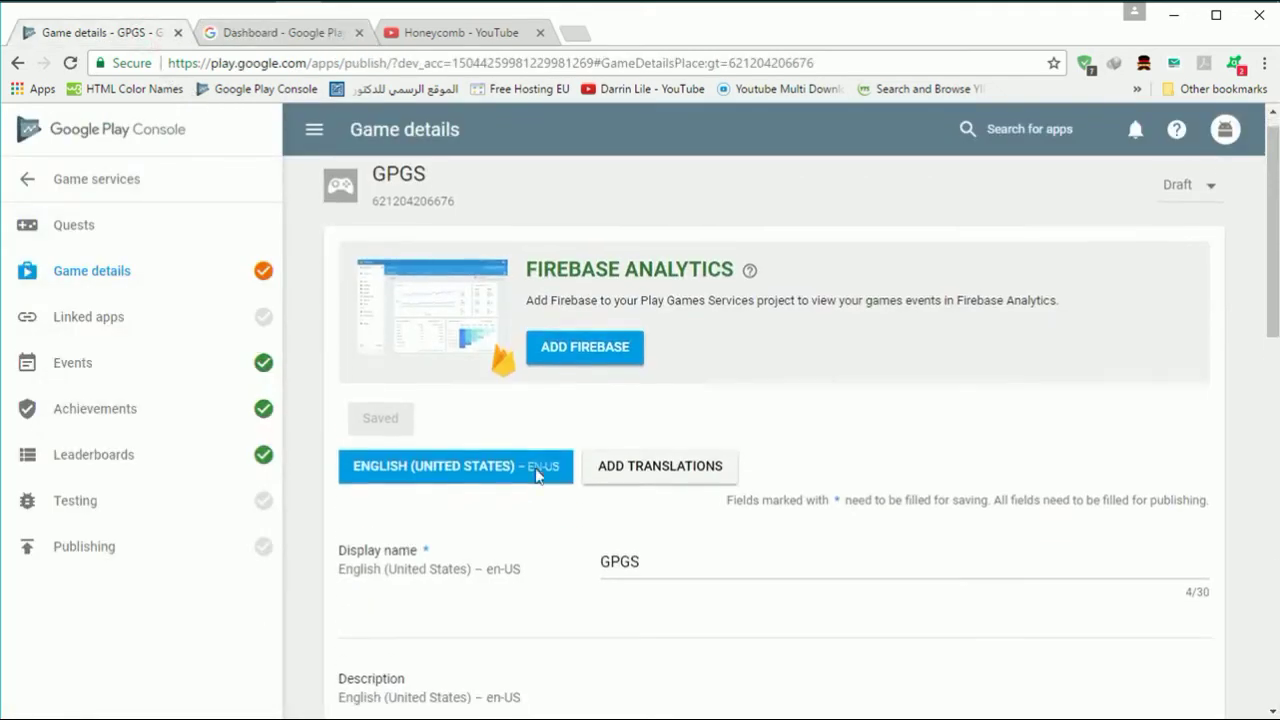
scroll(628, 447, "up", 1)
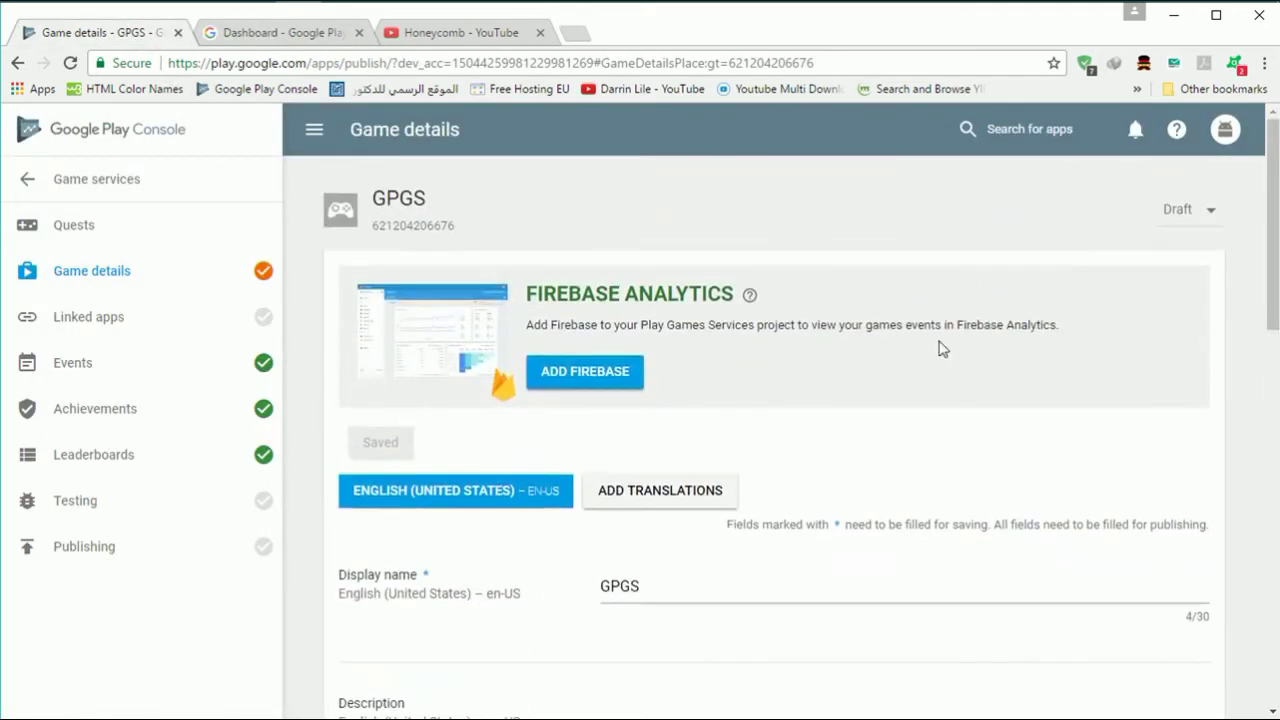
left_click(1204, 220)
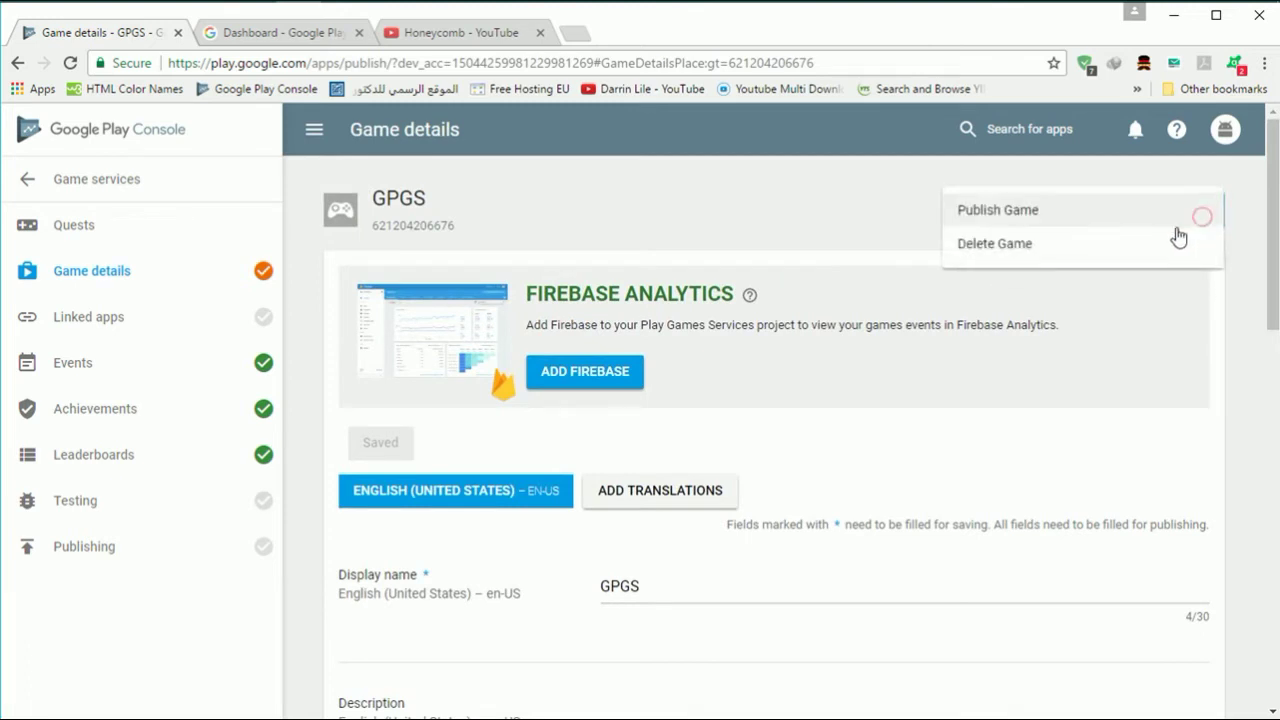
left_click(1220, 377)
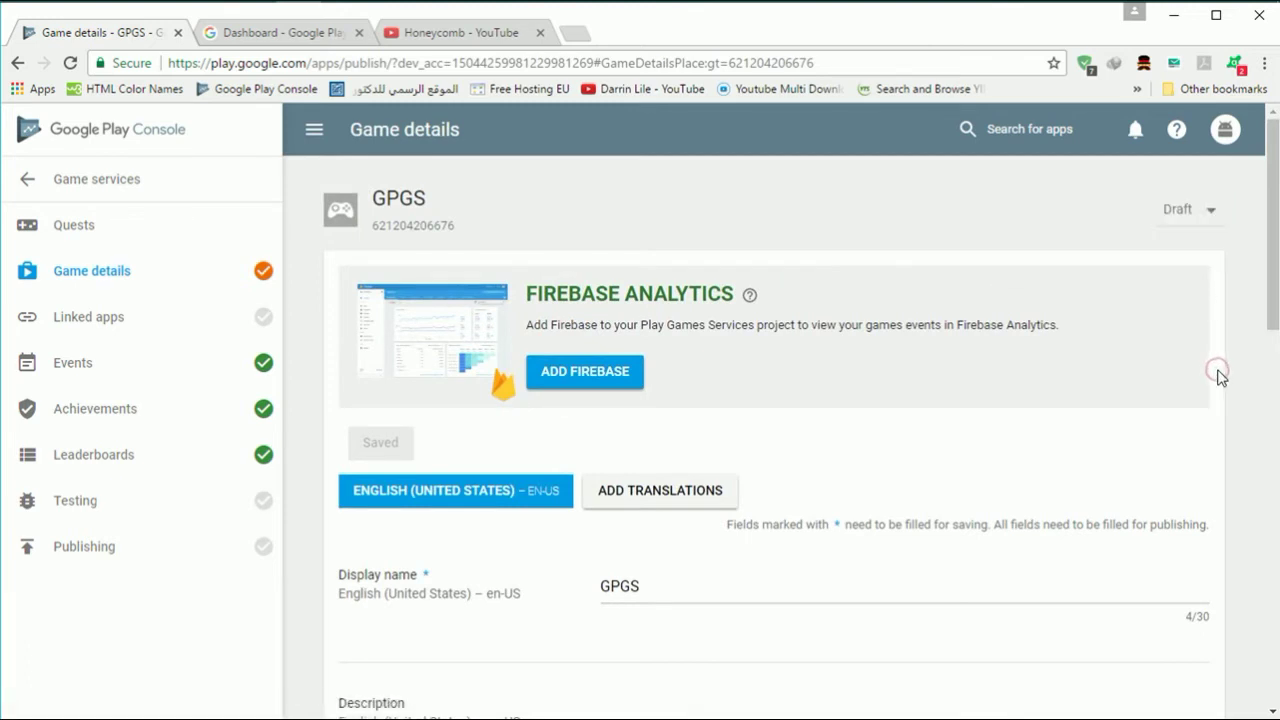
scroll(848, 385, "down", 3)
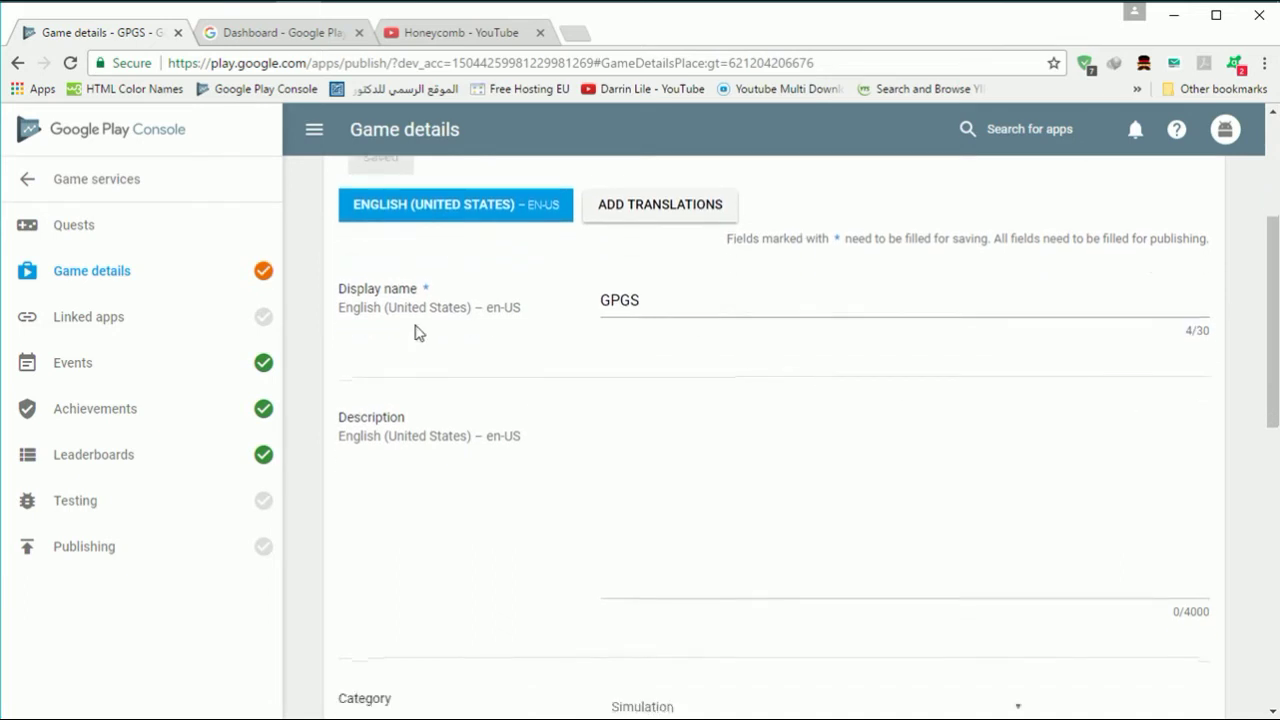
- Link the GPGS Android package under Linked apps and save, reaching Step 2: Authorize your app
left_click(205, 318)
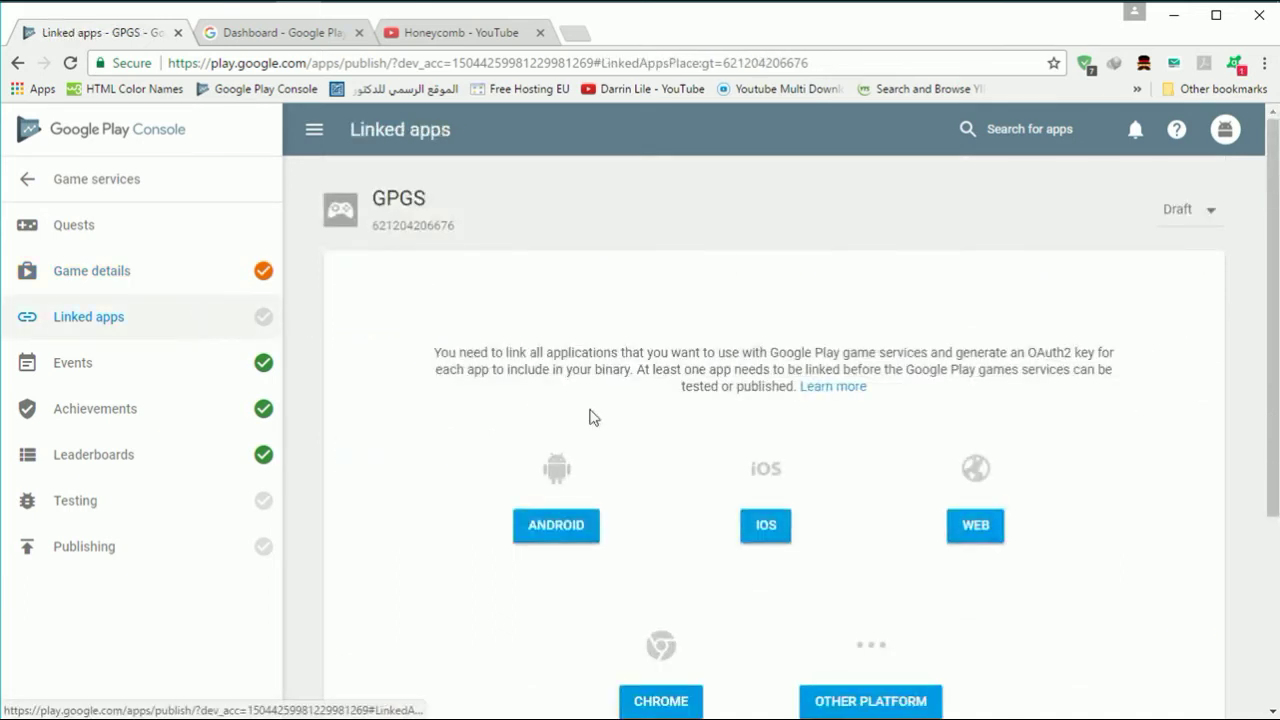
scroll(590, 417, "down", 1)
left_click(584, 445)
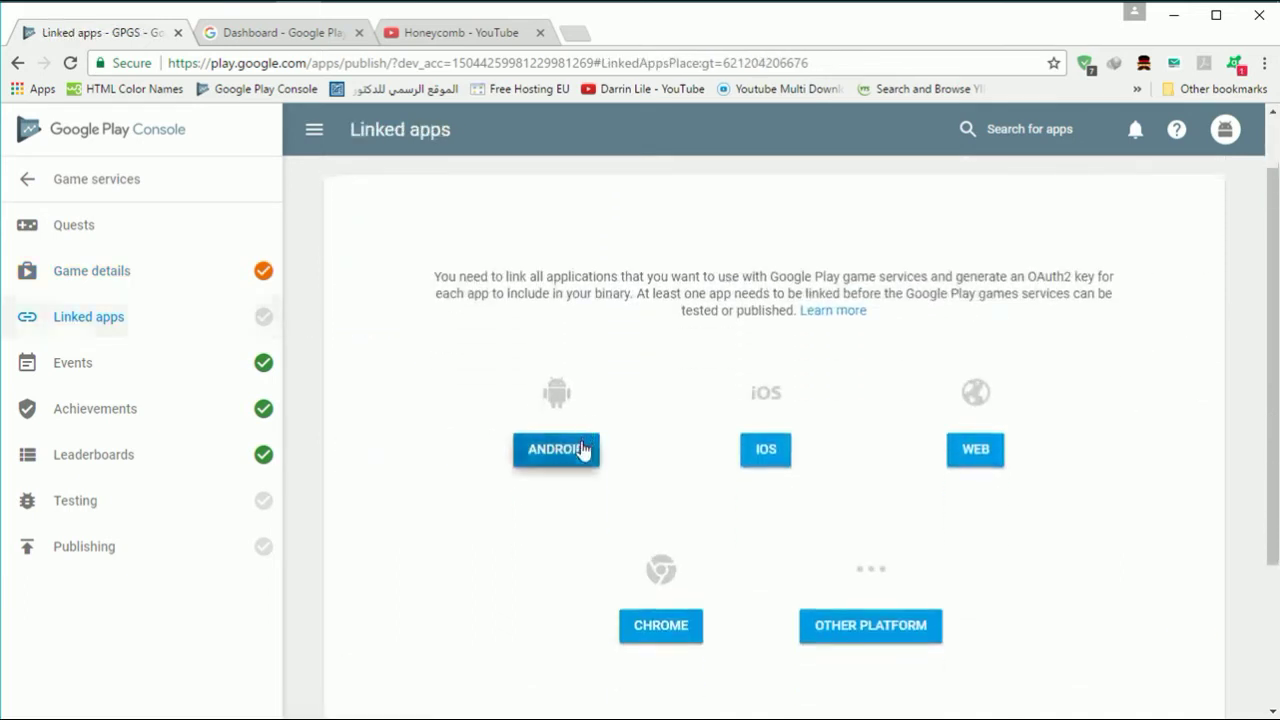
scroll(668, 453, "down", 2)
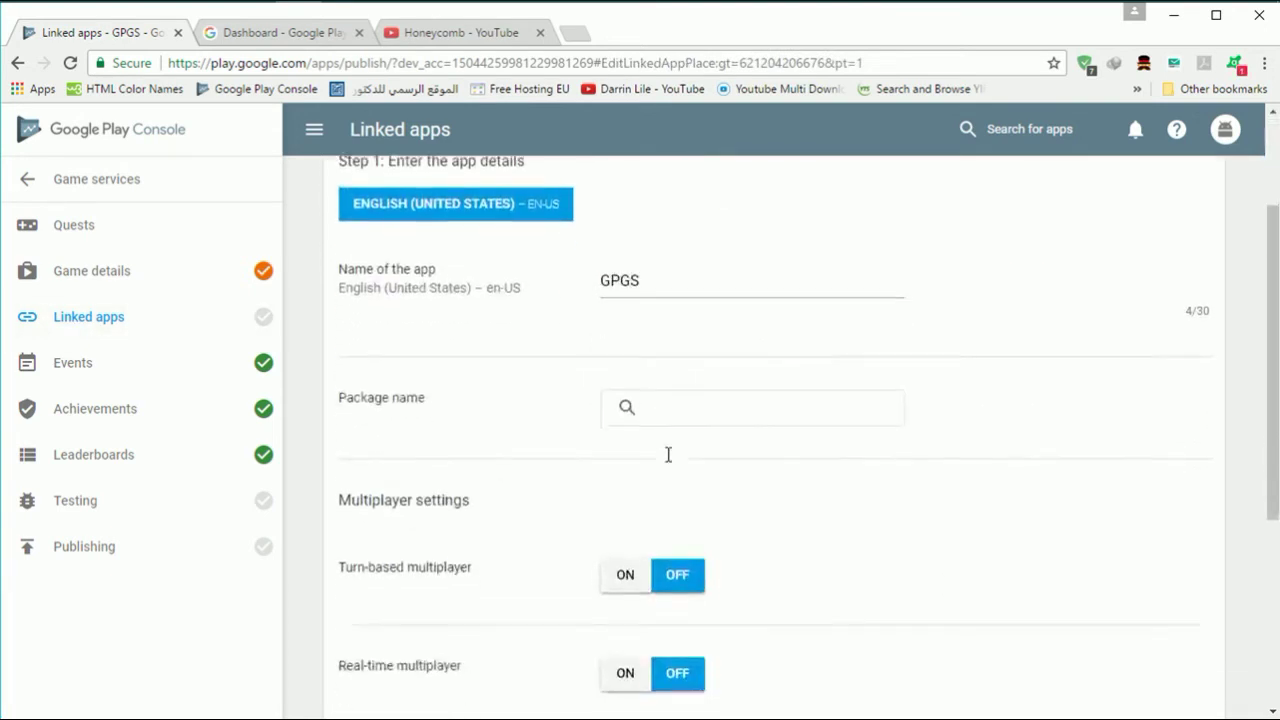
left_click(715, 397)
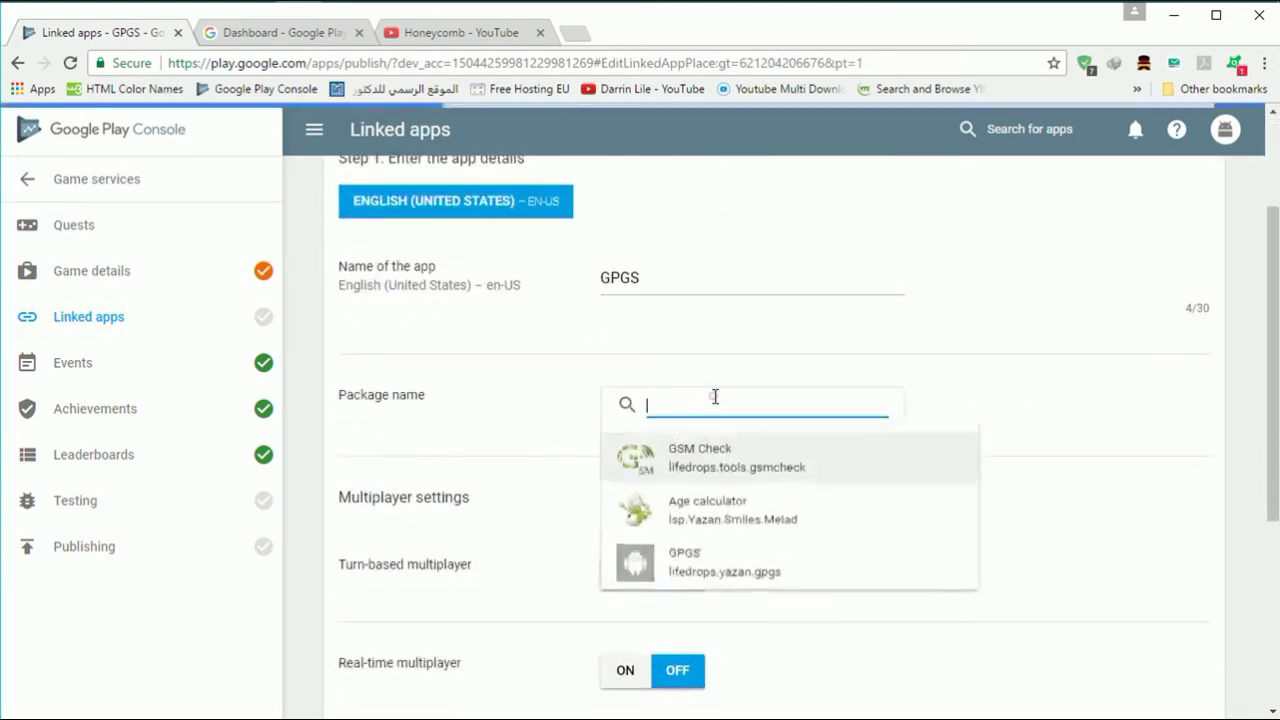
left_click(709, 566)
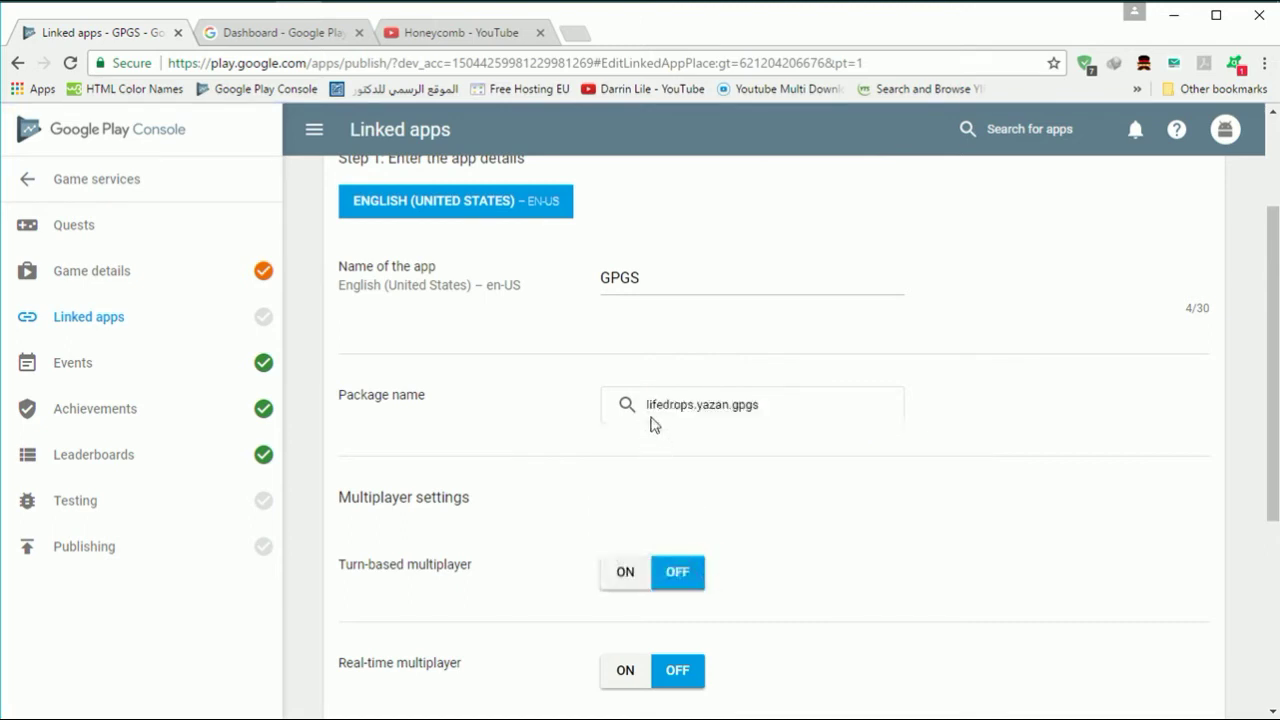
scroll(772, 411, "up", 2)
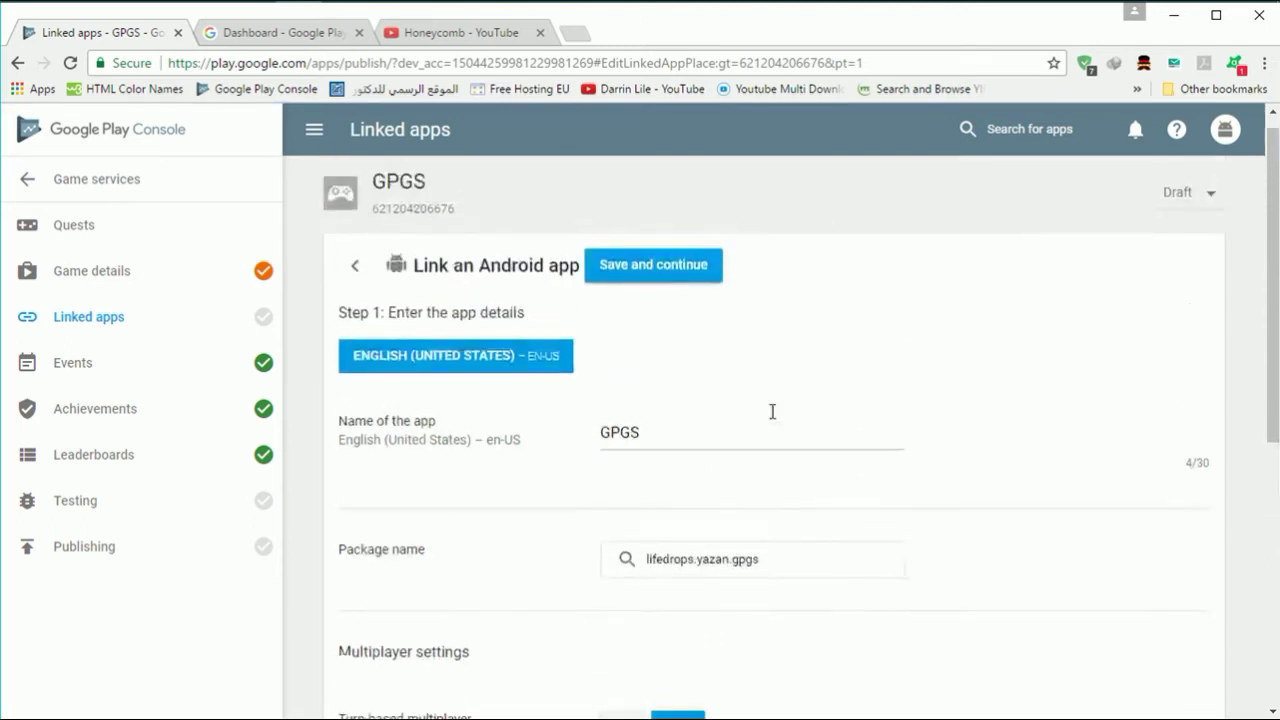
left_click(640, 282)
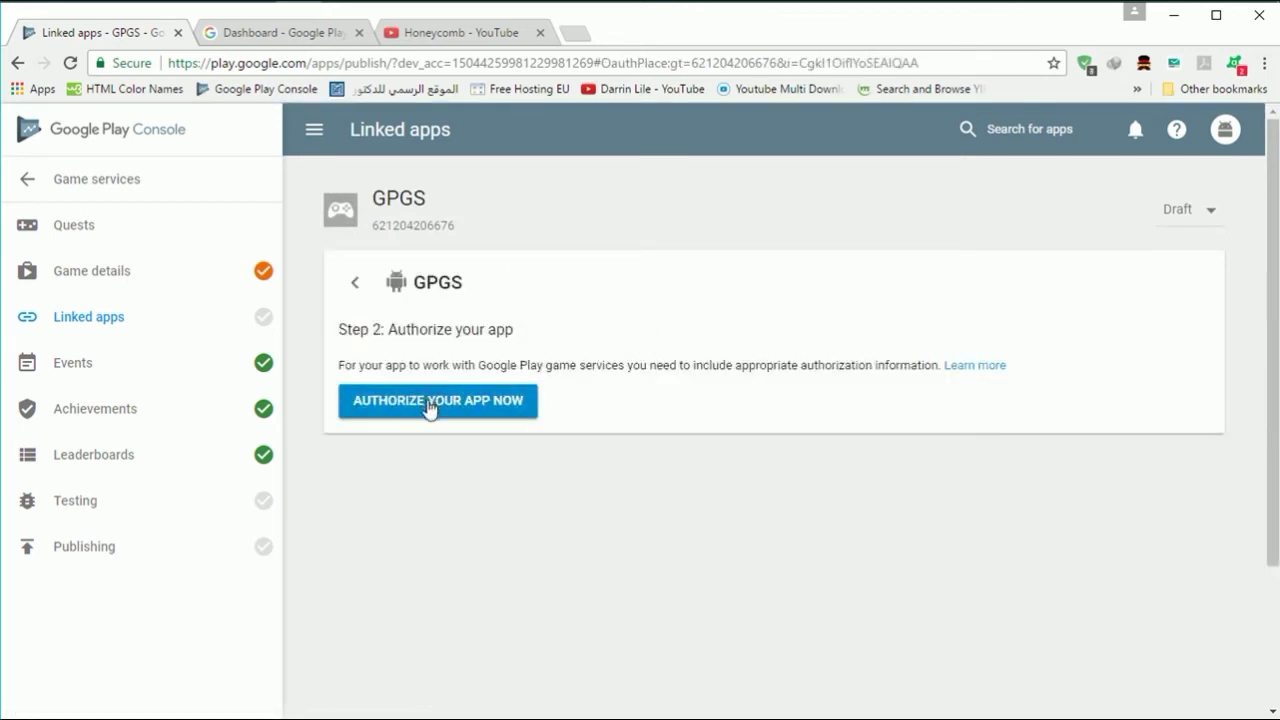
- Authorize GPGS by confirming its Android OAuth client, then return to the Google APIs dashboard tab
left_click(434, 403)
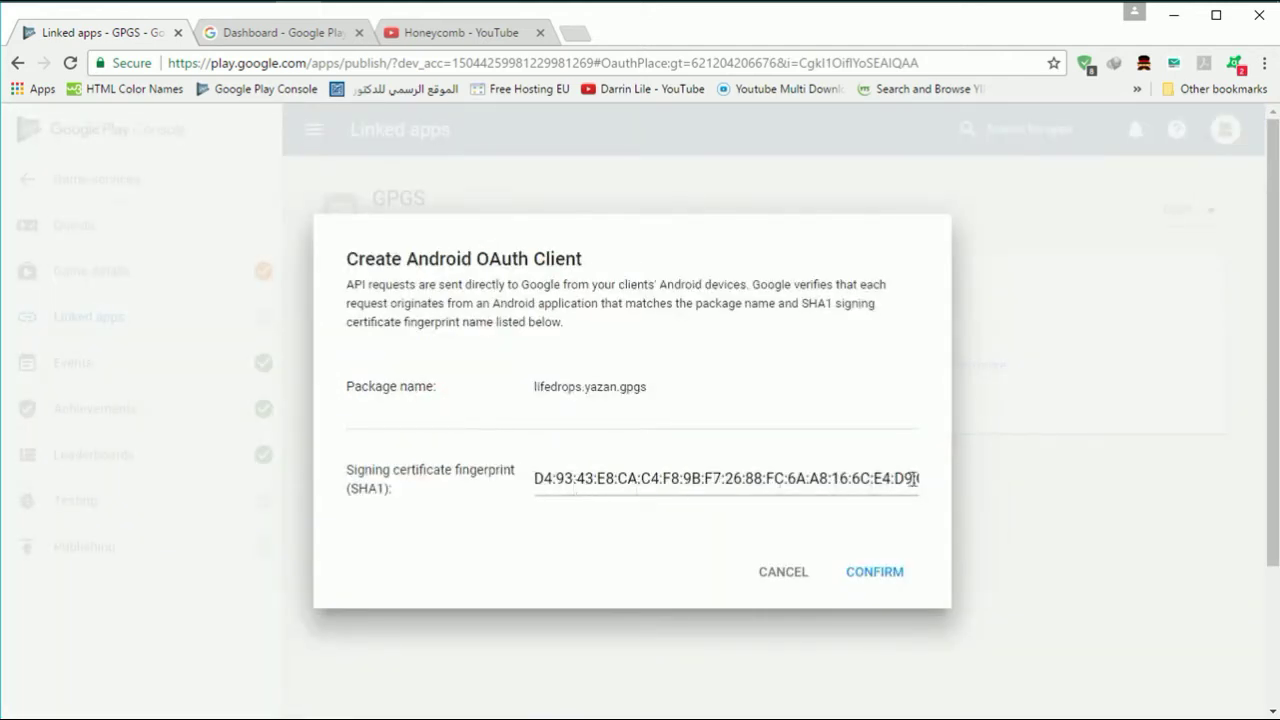
left_click(874, 578)
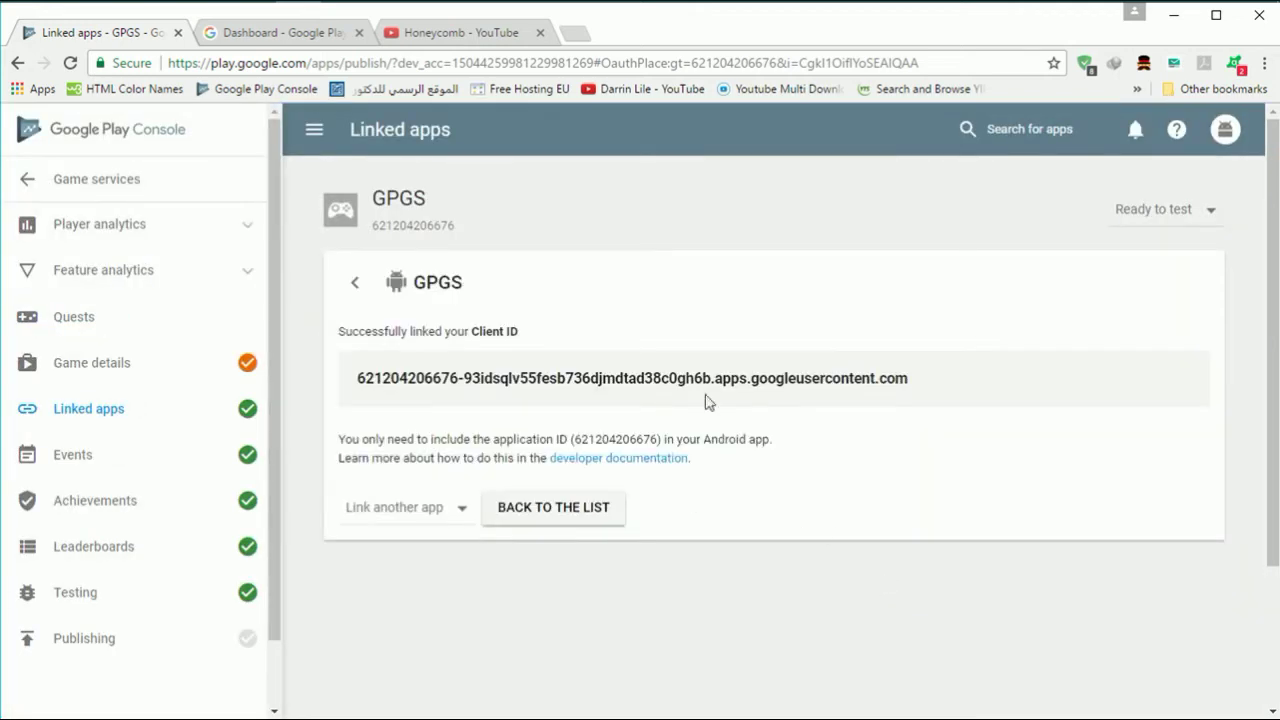
left_click(278, 38)
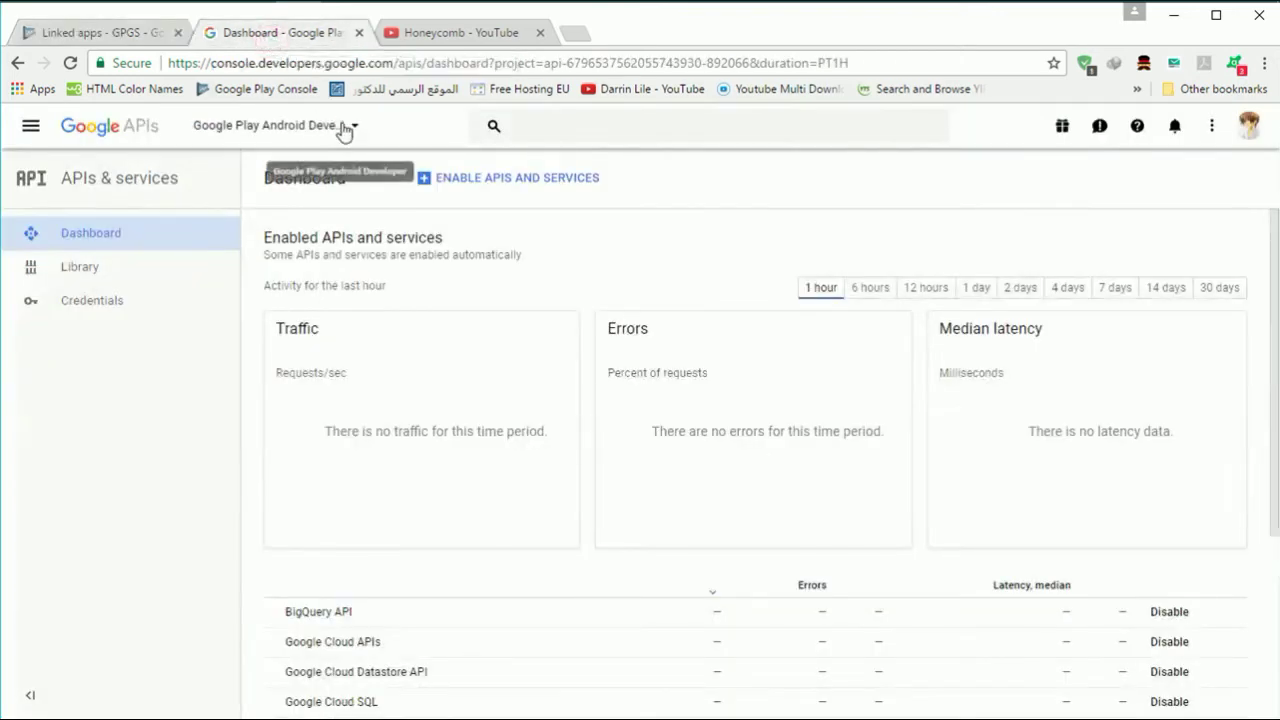
- Browse the full Google APIs project list twice, keeping the Google Play Android Developer project selected
left_click(344, 130)
left_click(370, 242)
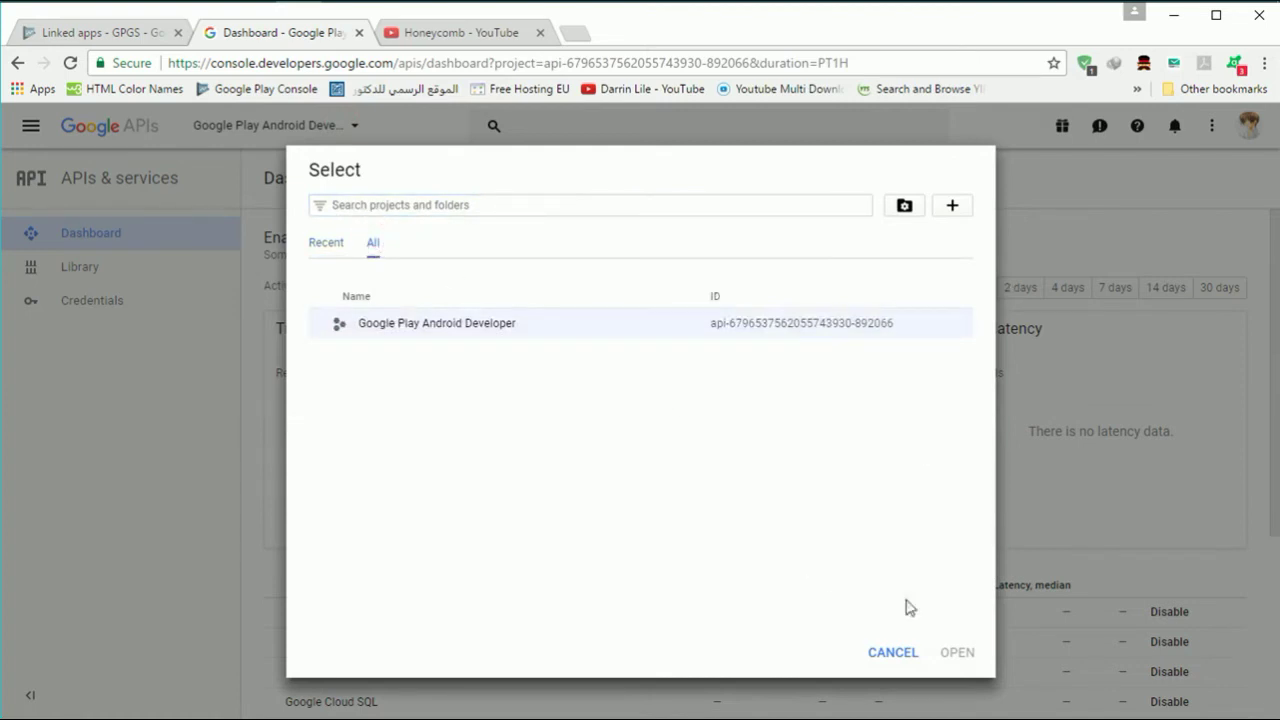
left_click(912, 648)
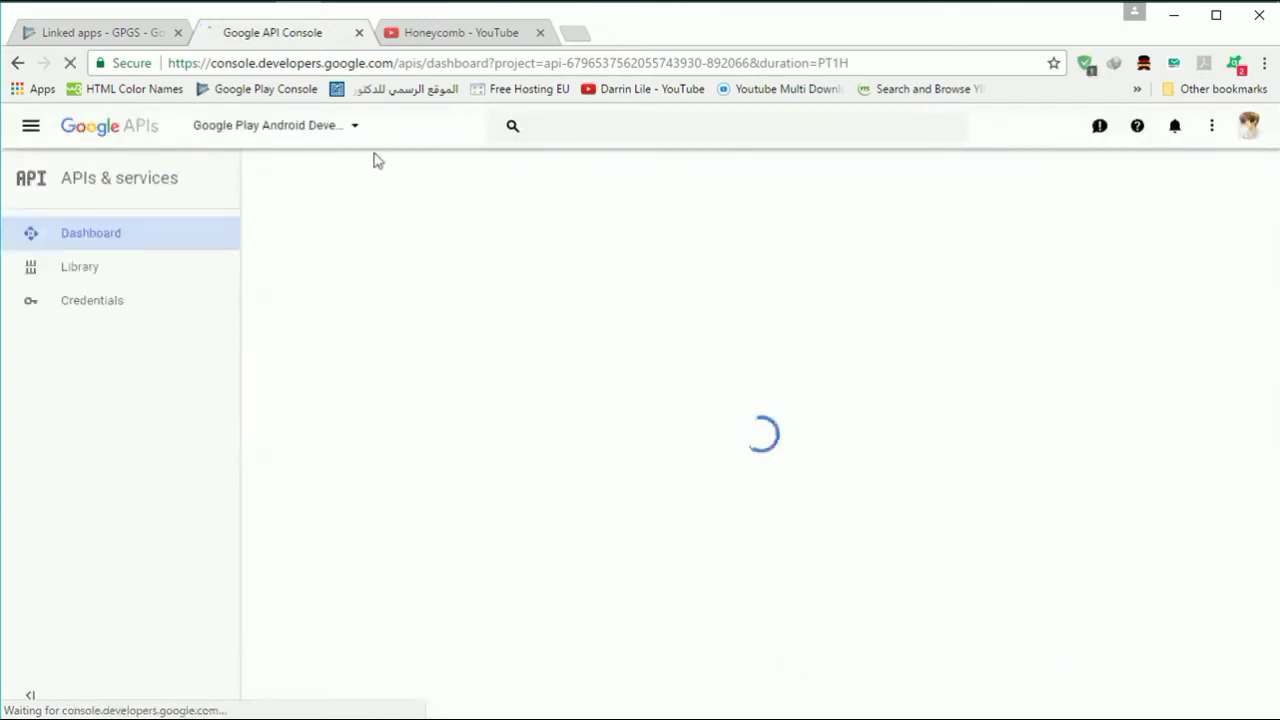
left_click(356, 131)
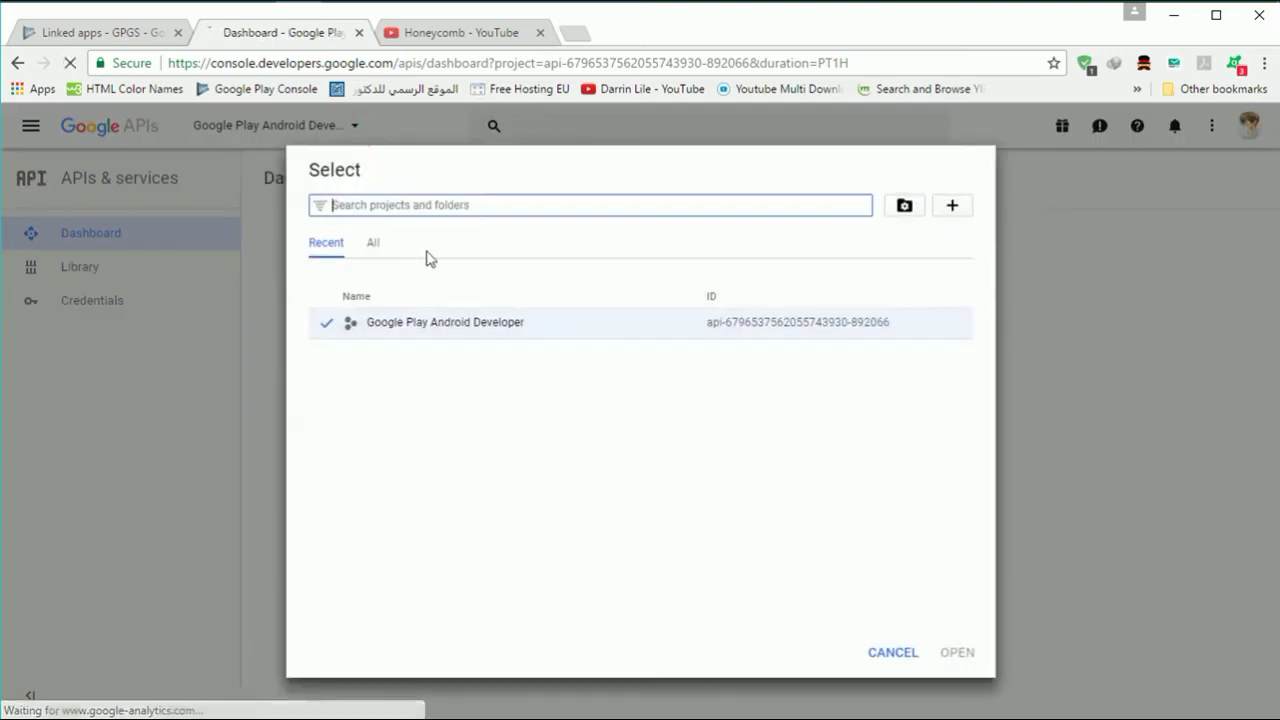
left_click(376, 248)
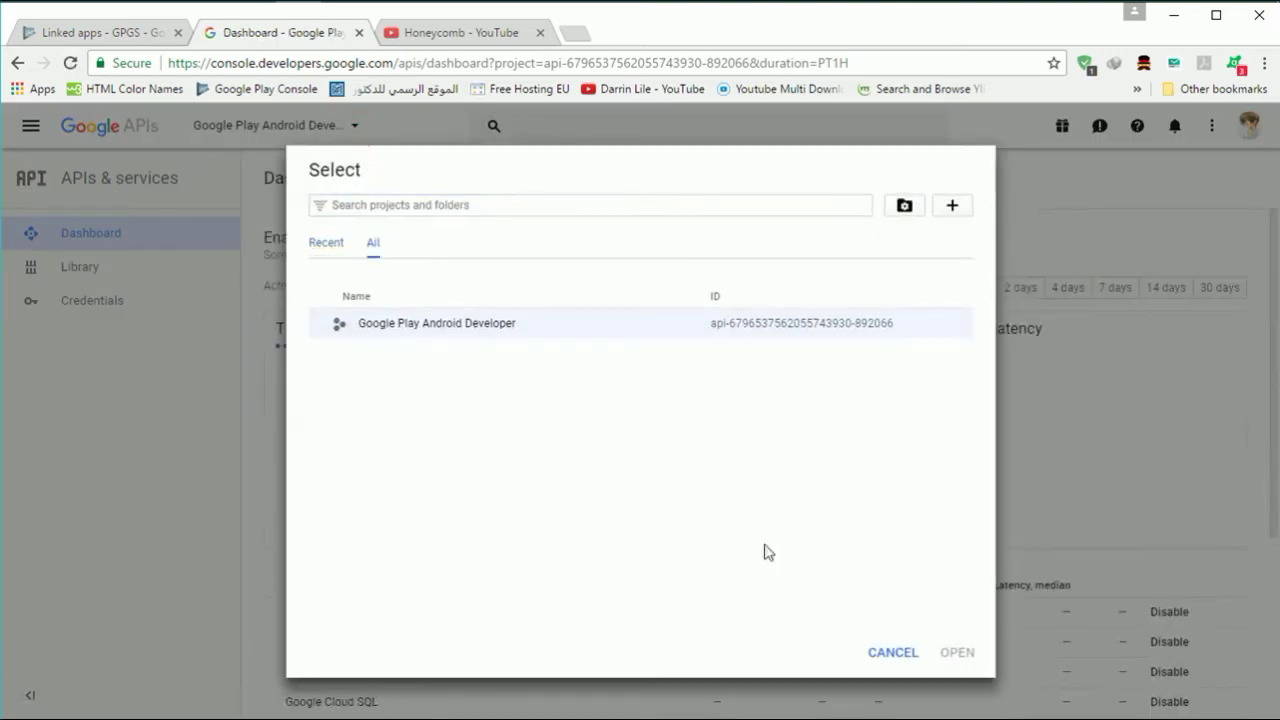
left_click(917, 652)
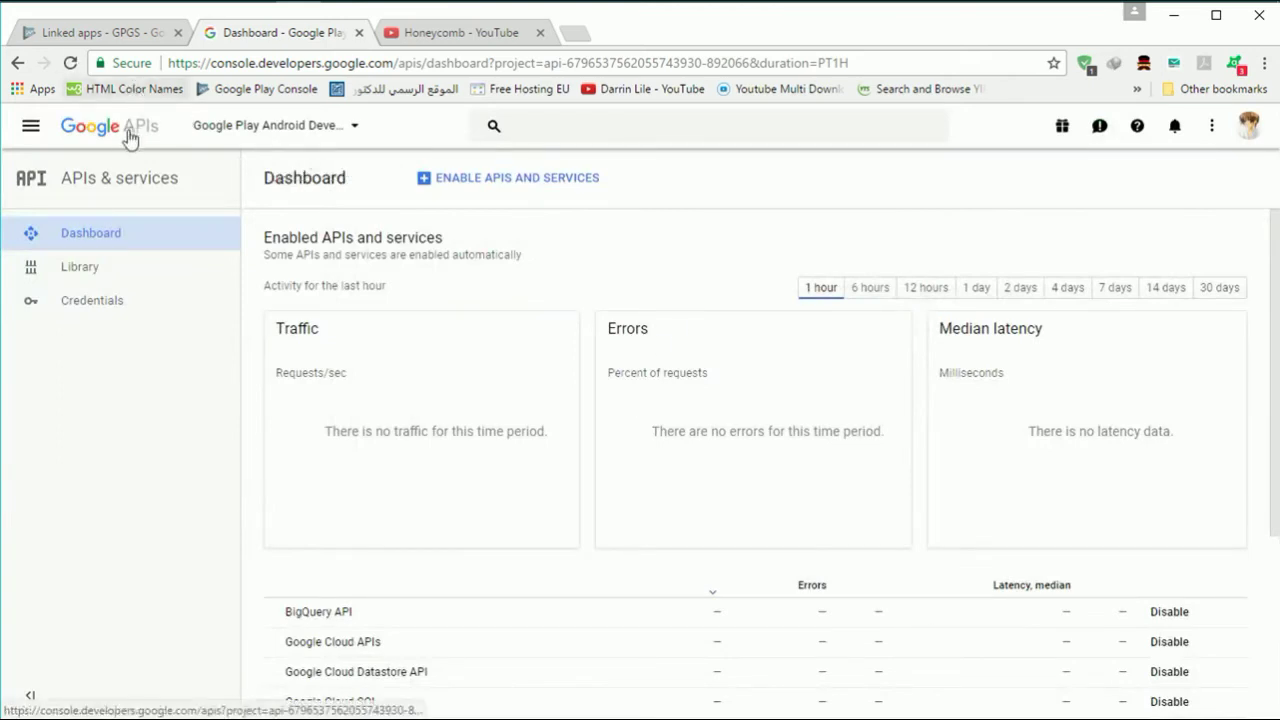
- Back in Play Console's GPGS Achievements, add and save a new achievement named 'Hit the ball'
left_click(148, 33)
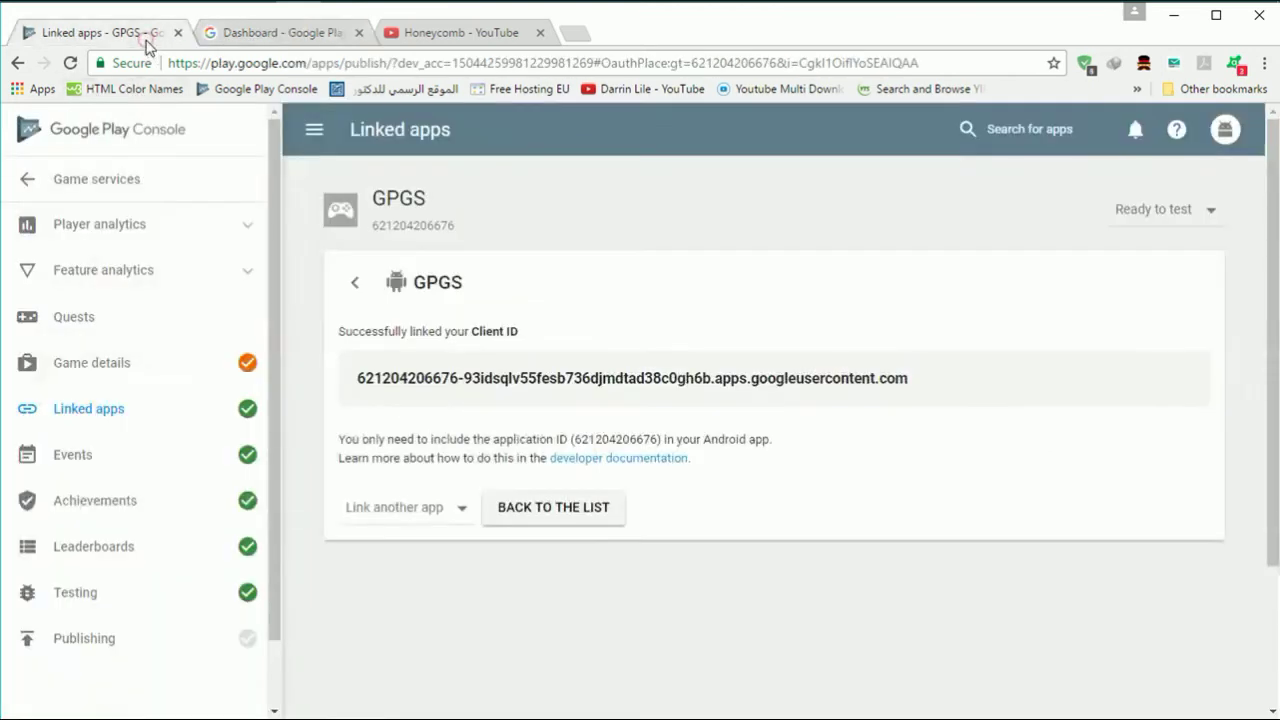
scroll(394, 402, "down", 2)
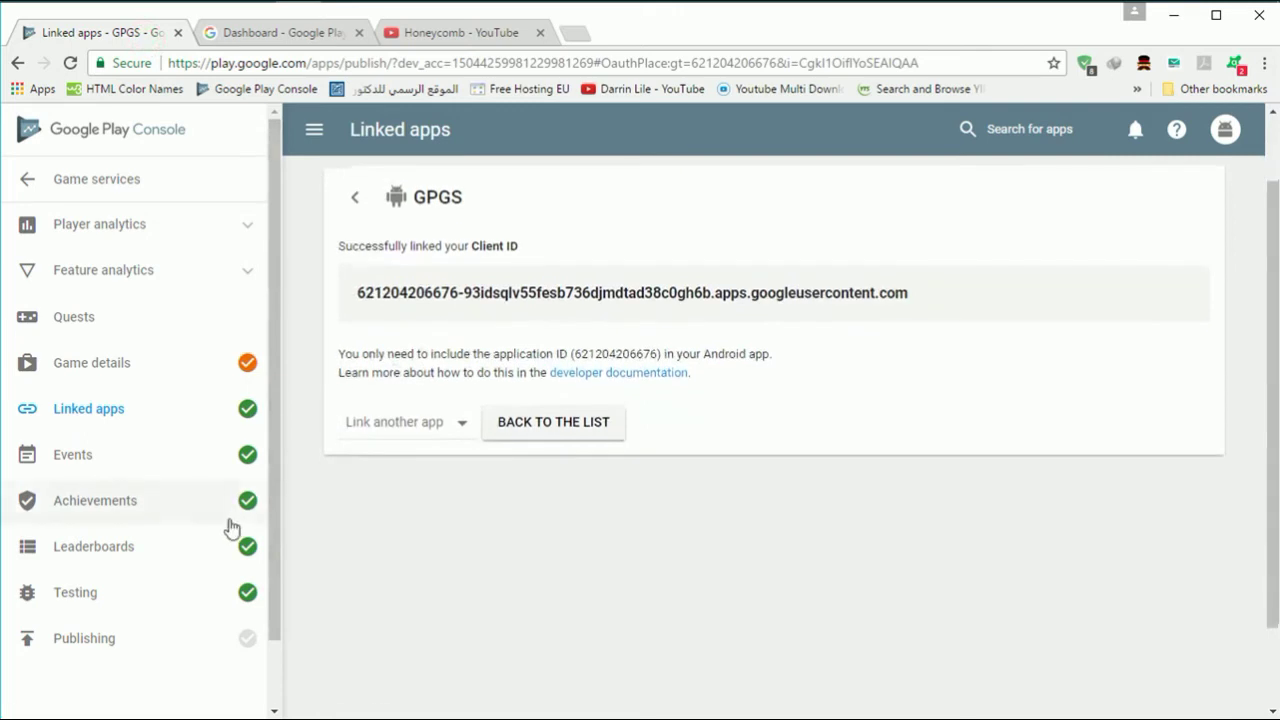
left_click(223, 524)
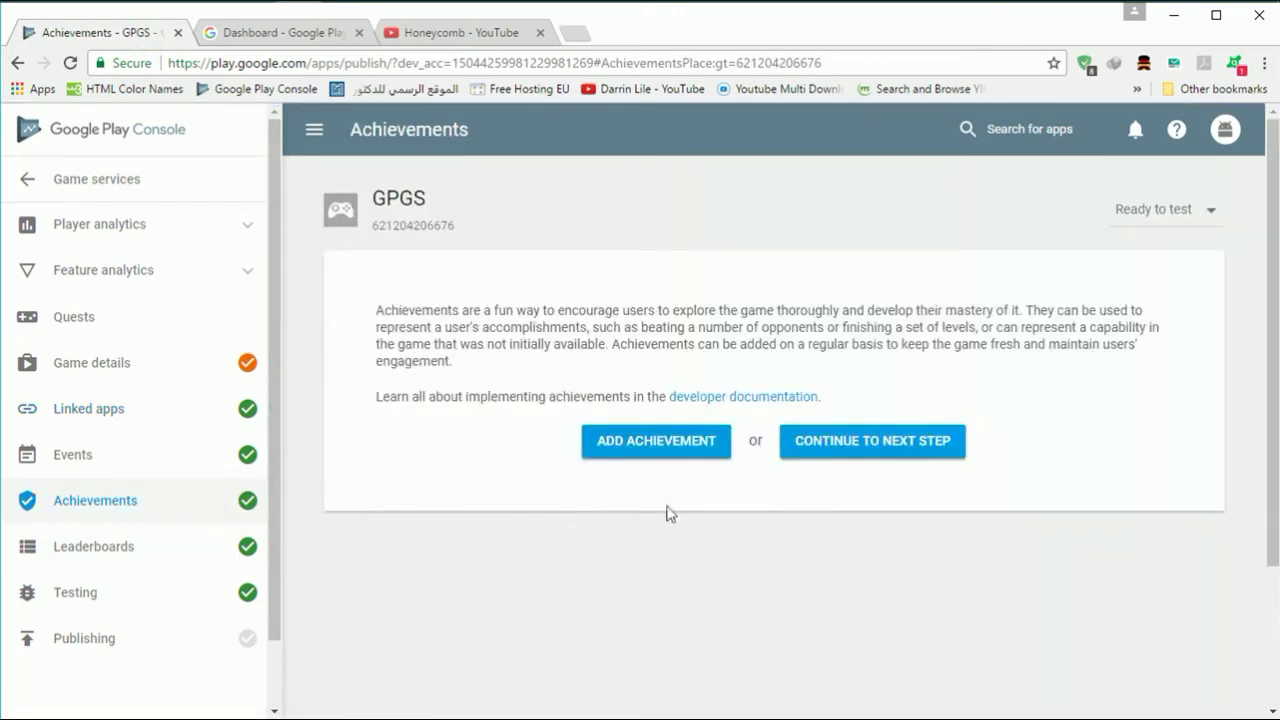
left_click(667, 456)
left_click(625, 417)
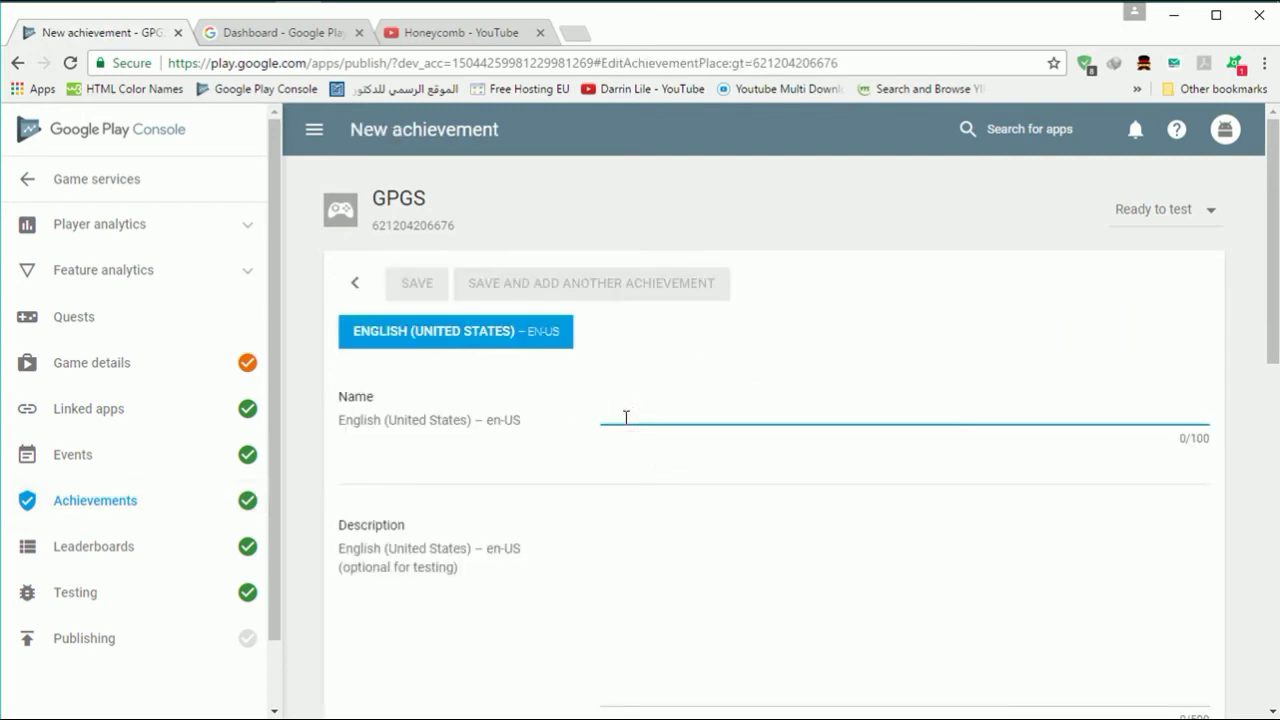
type("Hit the ball")
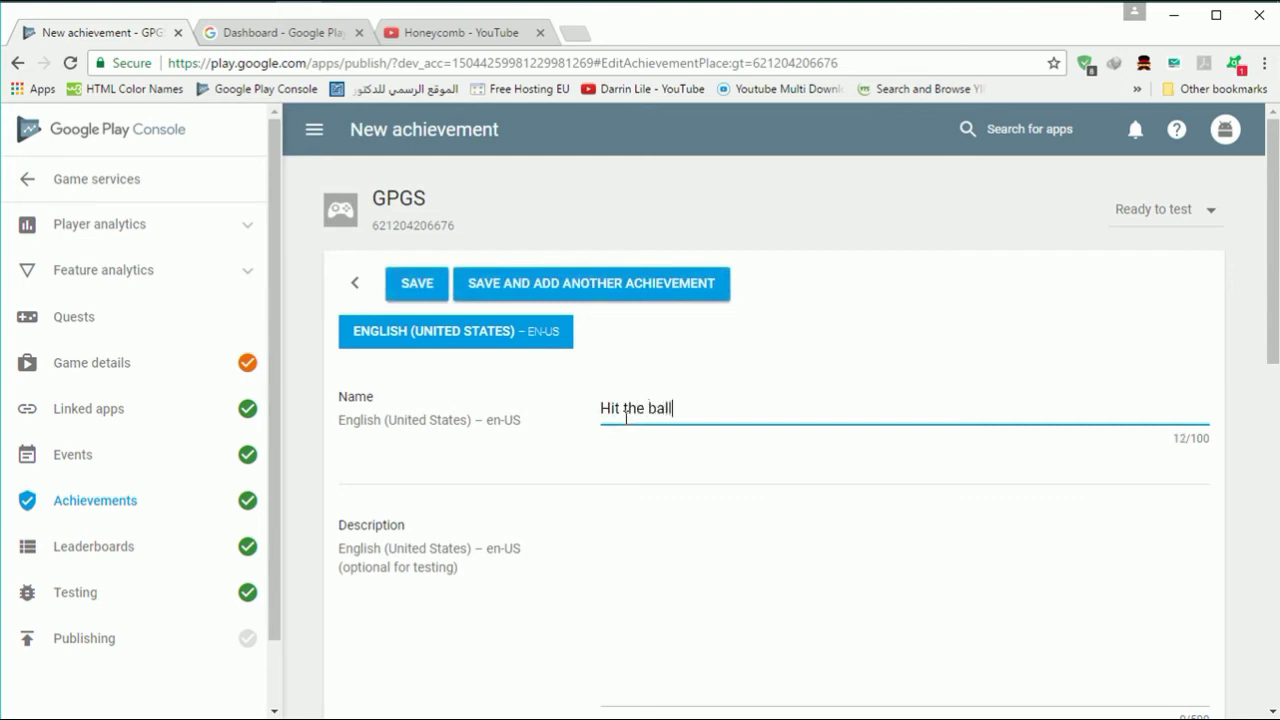
left_click(417, 285)
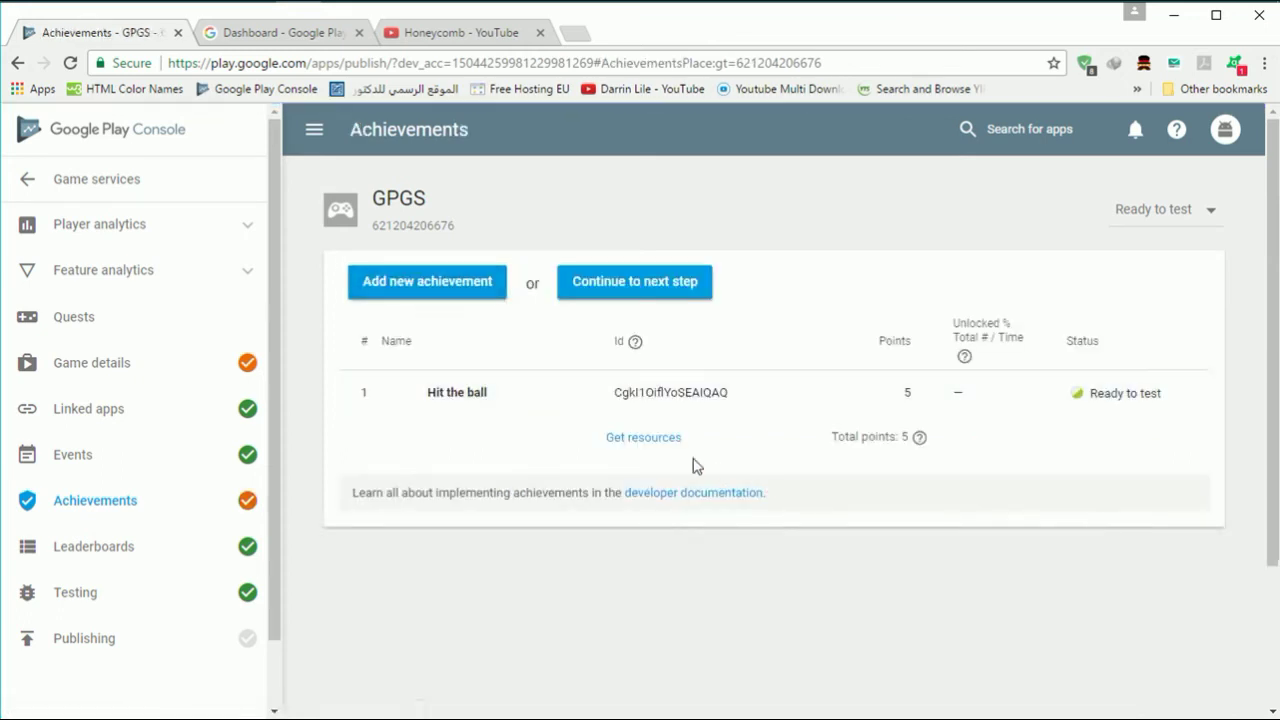
- Open the 'Hit the ball' achievement and look through its settings
left_click(575, 395)
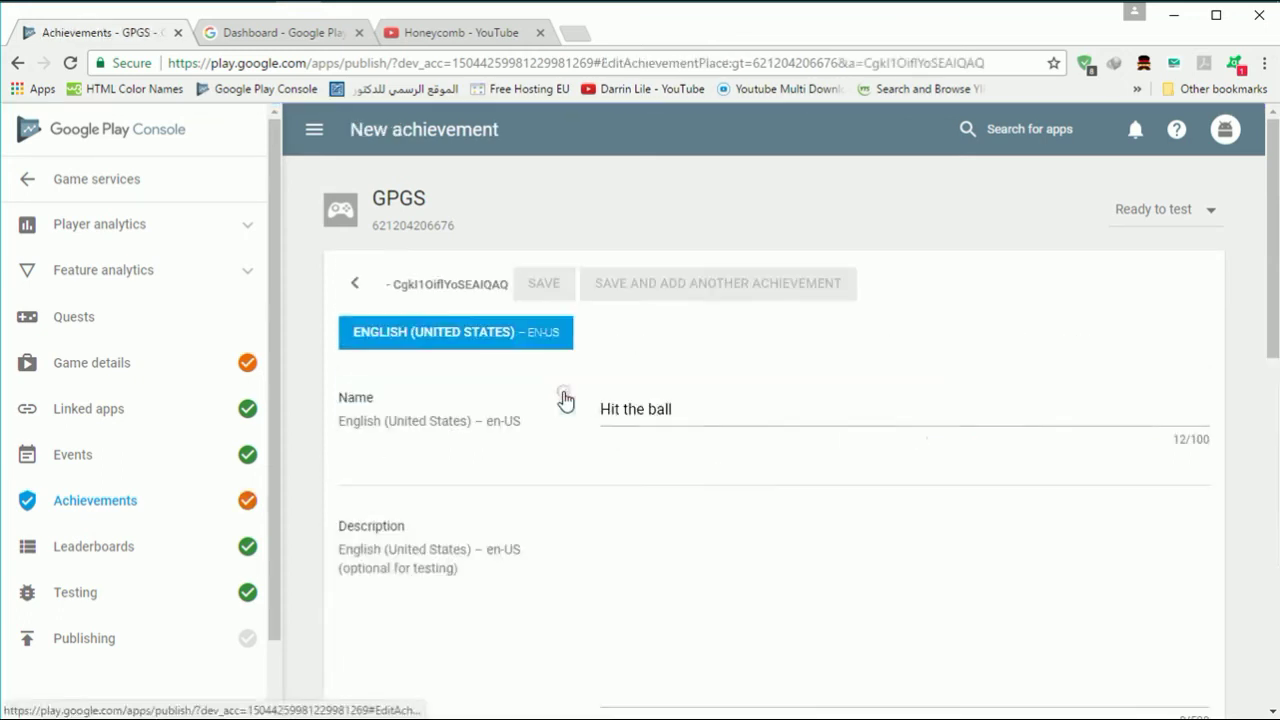
scroll(560, 568, "down", 6)
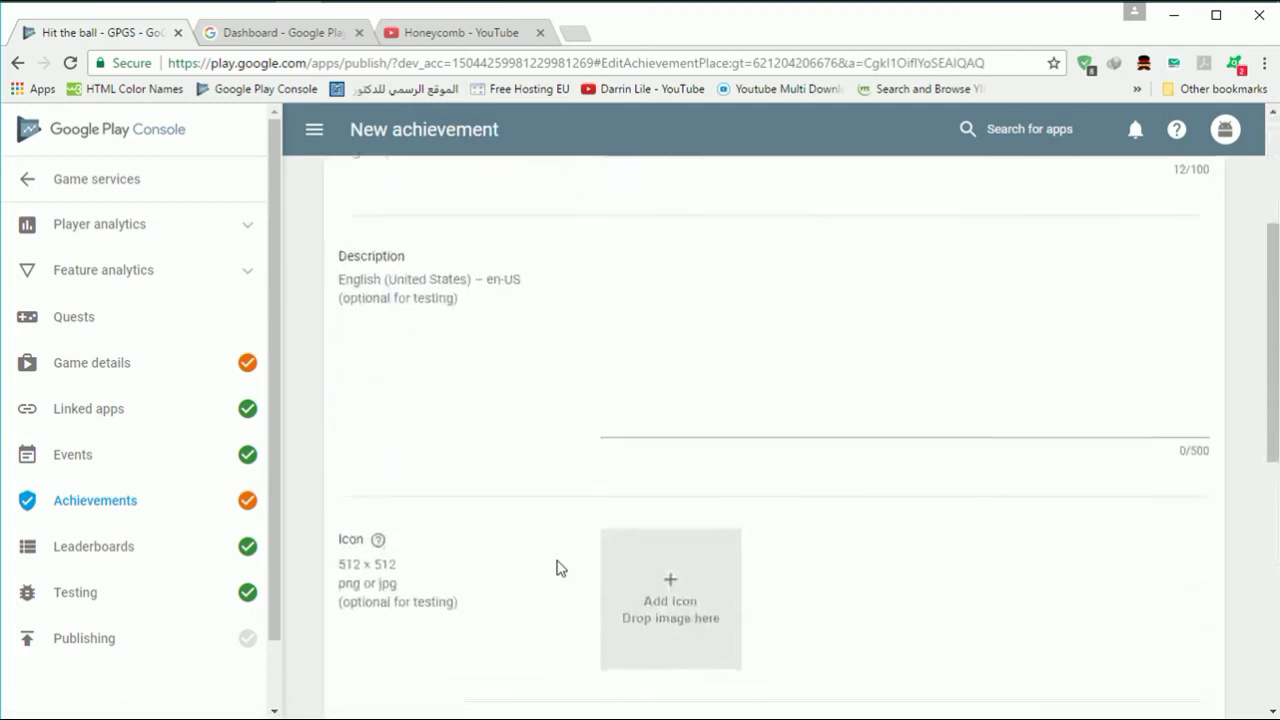
scroll(560, 568, "down", 3)
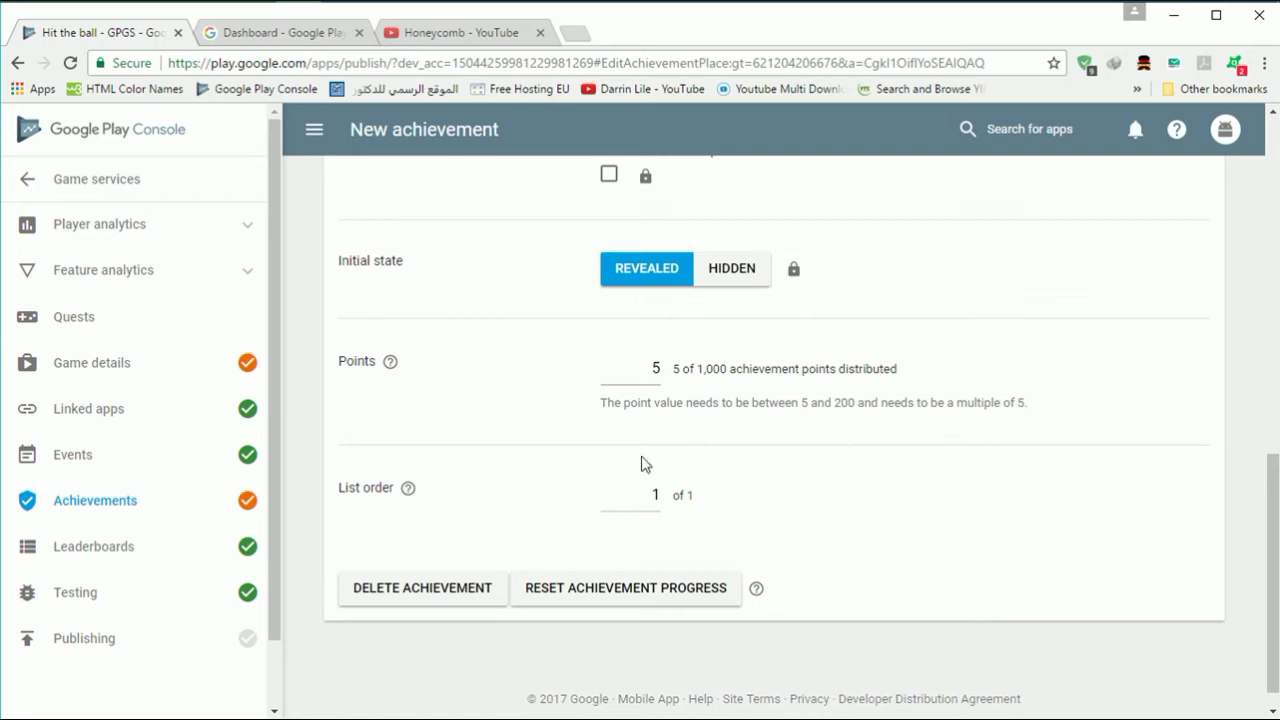
scroll(417, 547, "up", 5)
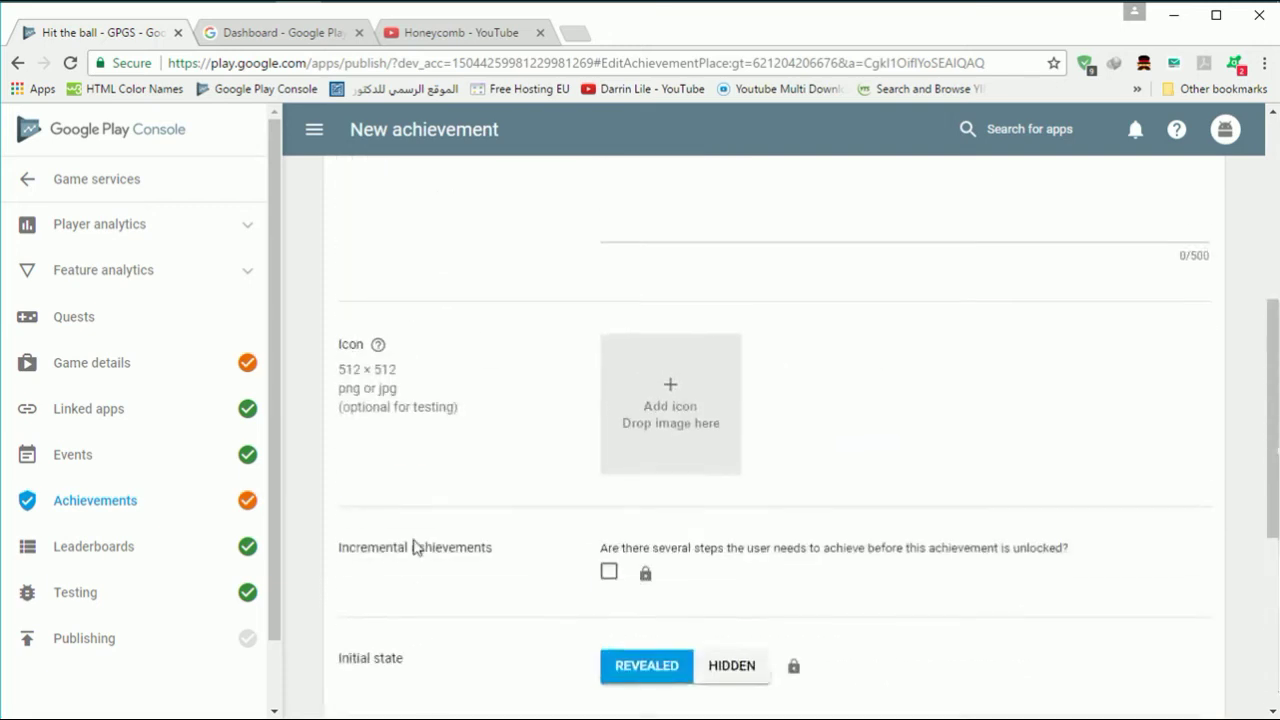
scroll(417, 547, "down", 1)
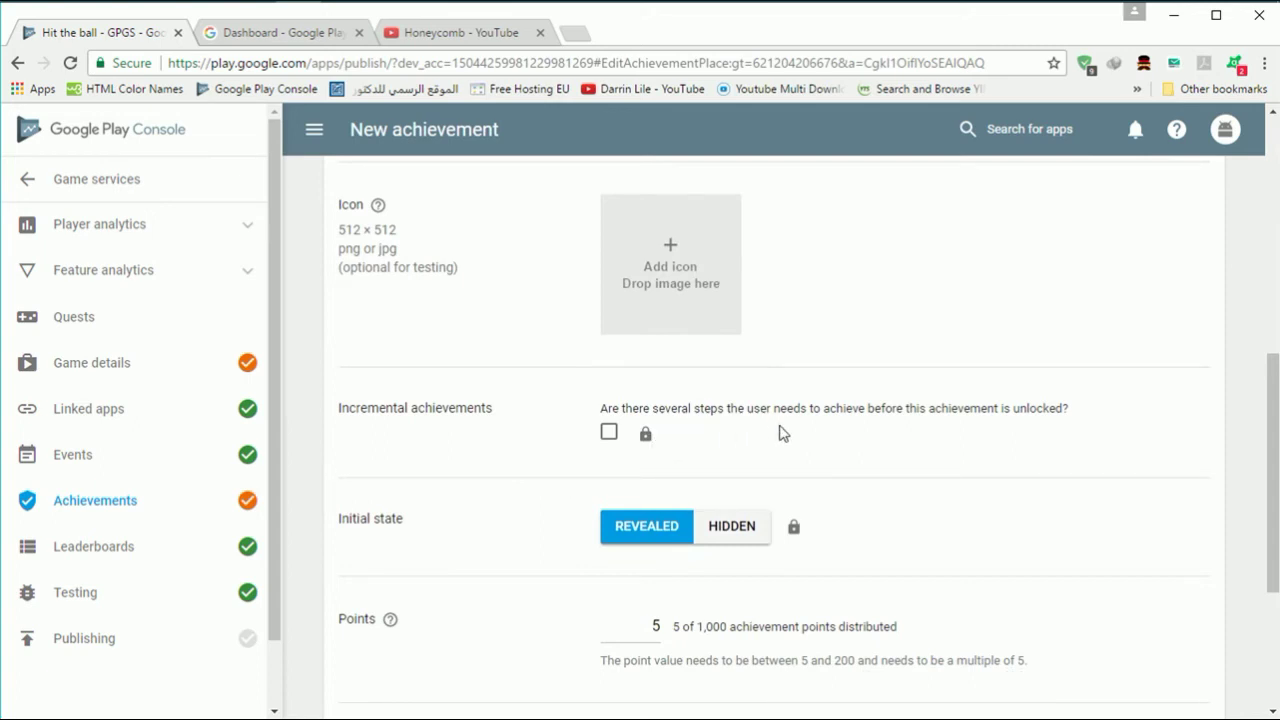
scroll(783, 432, "up", 1)
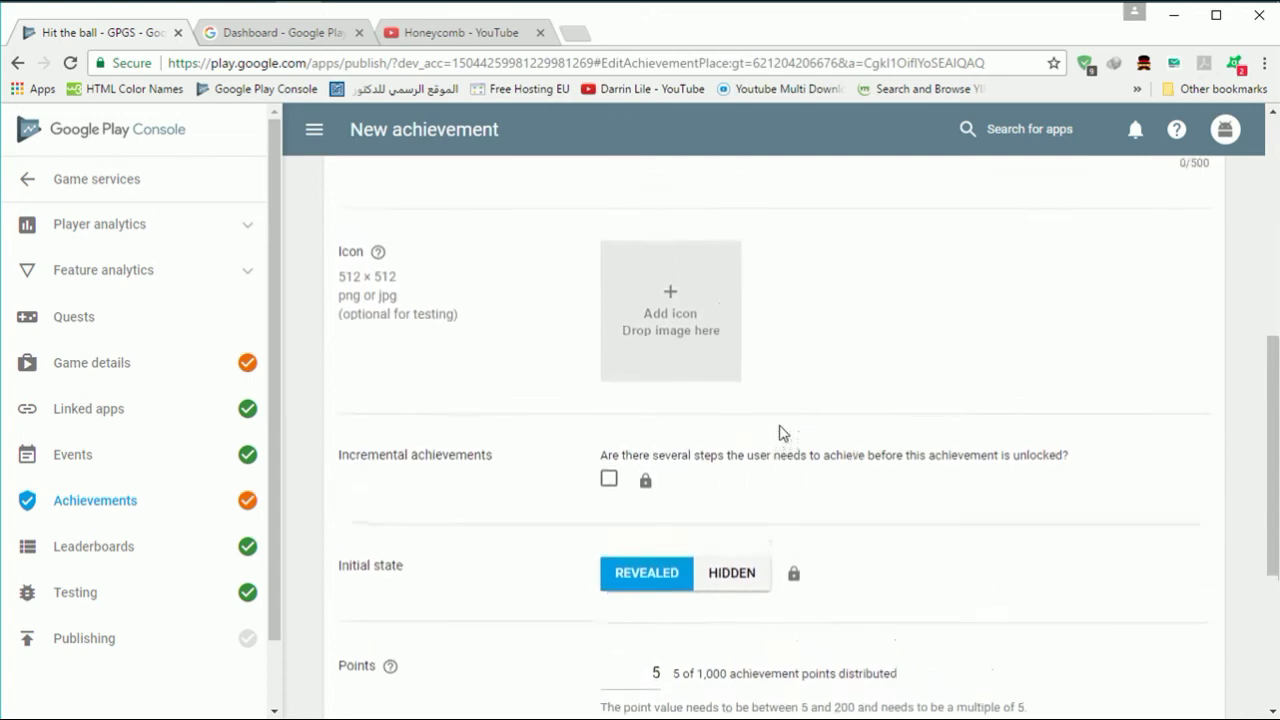
scroll(783, 432, "up", 1)
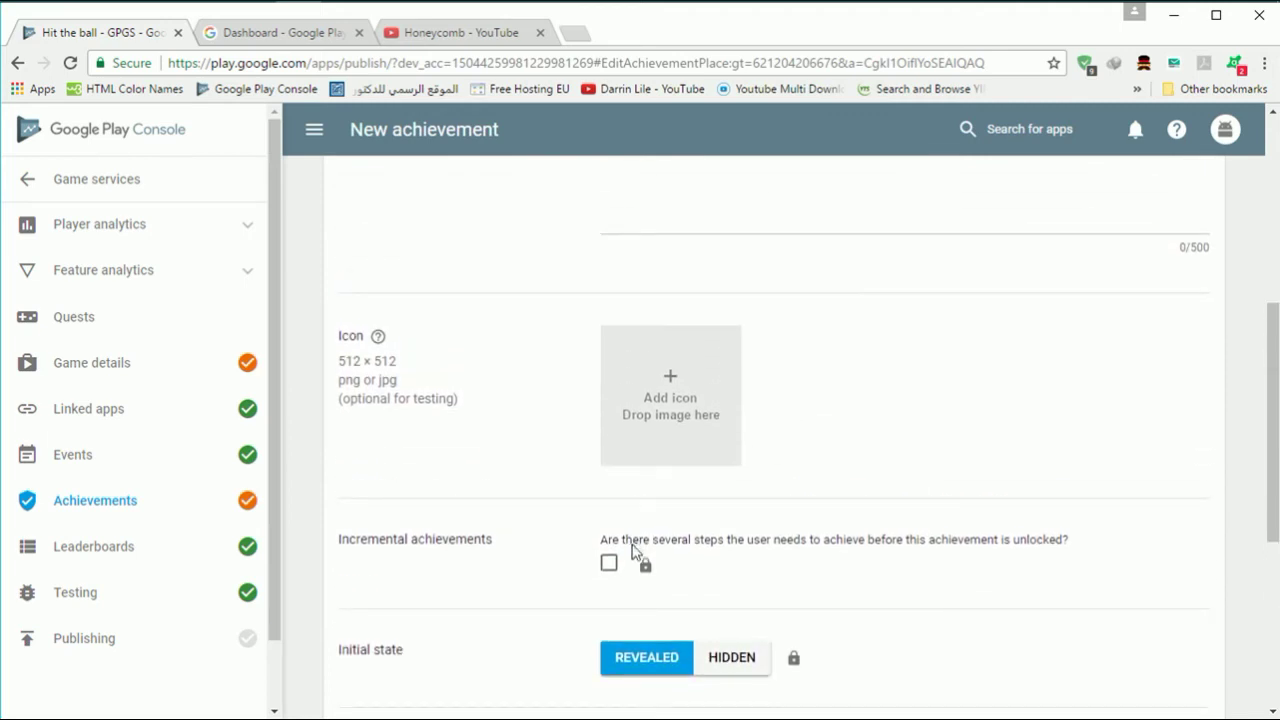
- Make 'Hit the ball' incremental with 10 steps, save it, and go to Leaderboards
left_click(609, 564)
scroll(677, 574, "down", 1)
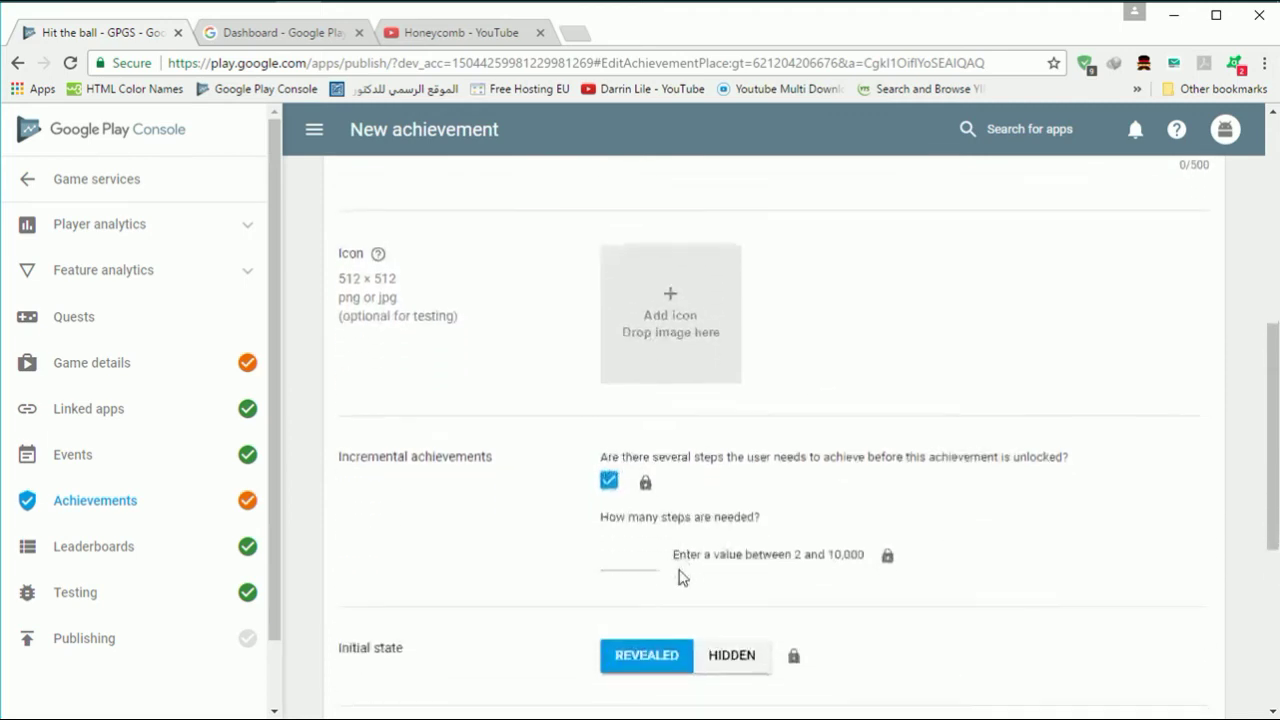
left_click(635, 567)
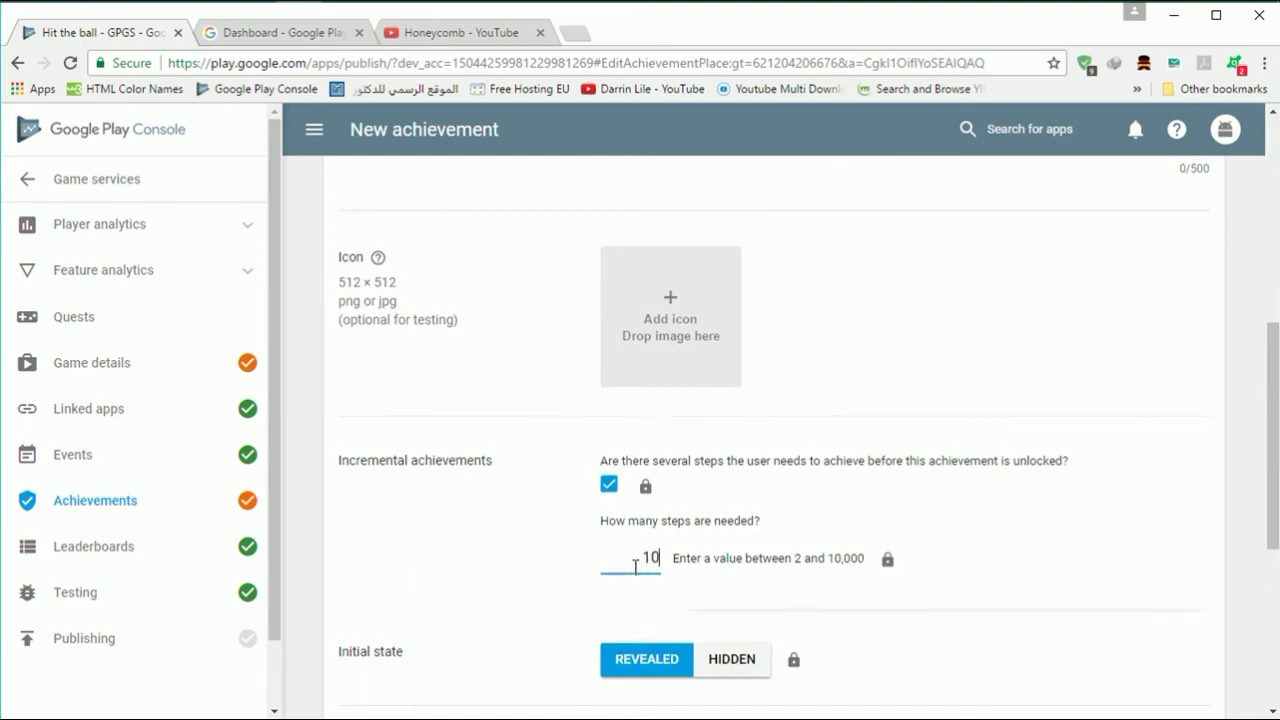
scroll(635, 567, "up", 5)
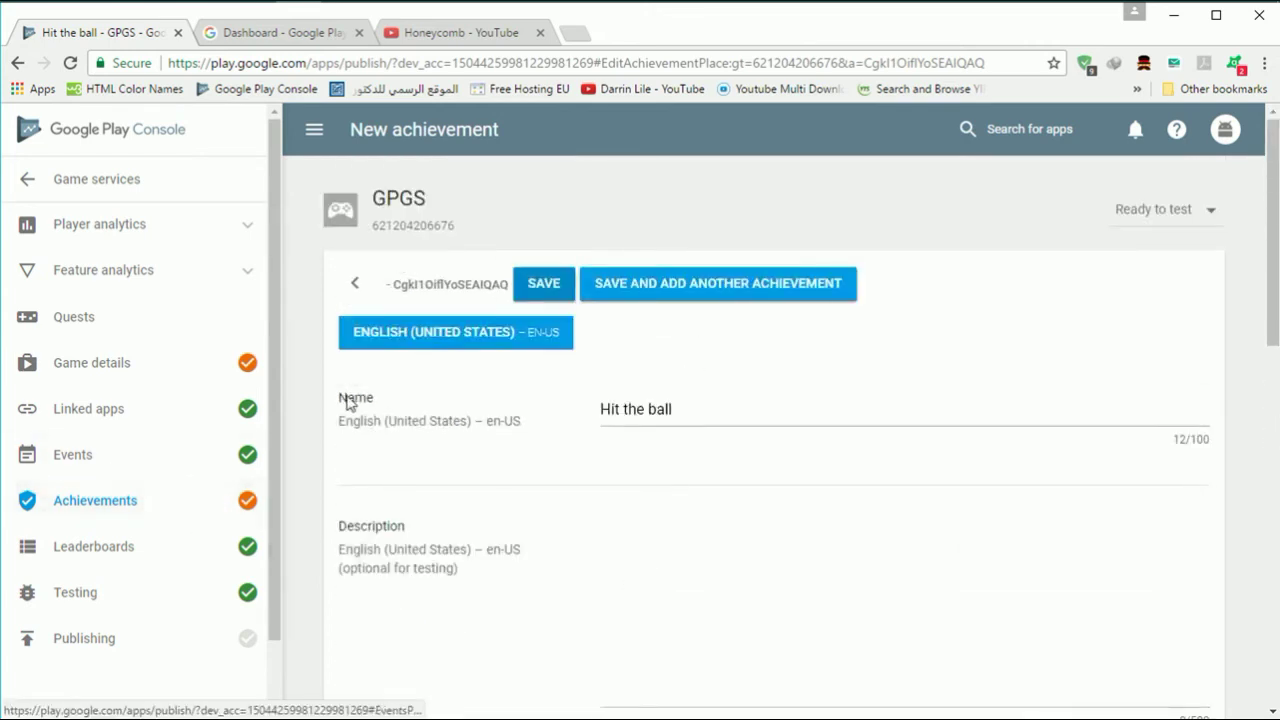
left_click(545, 294)
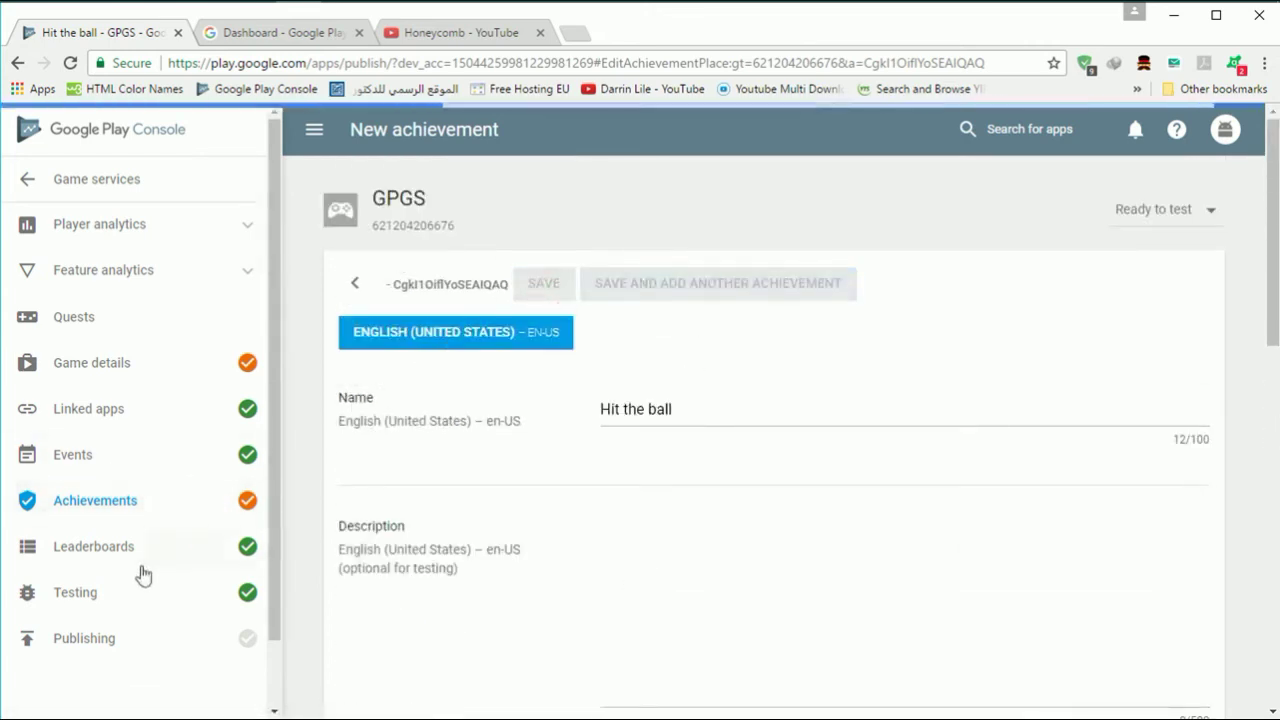
left_click(148, 565)
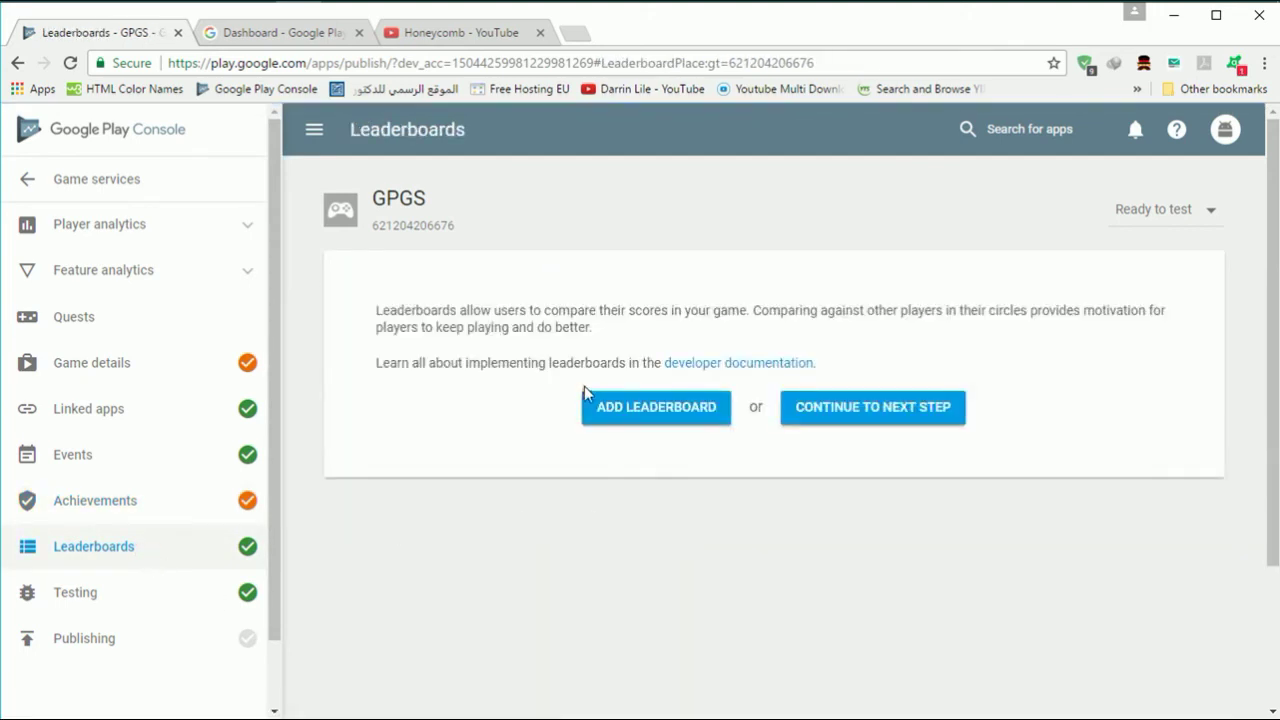
- Start a new leaderboard named 'score' and enter score limit values 10 and 2
left_click(600, 404)
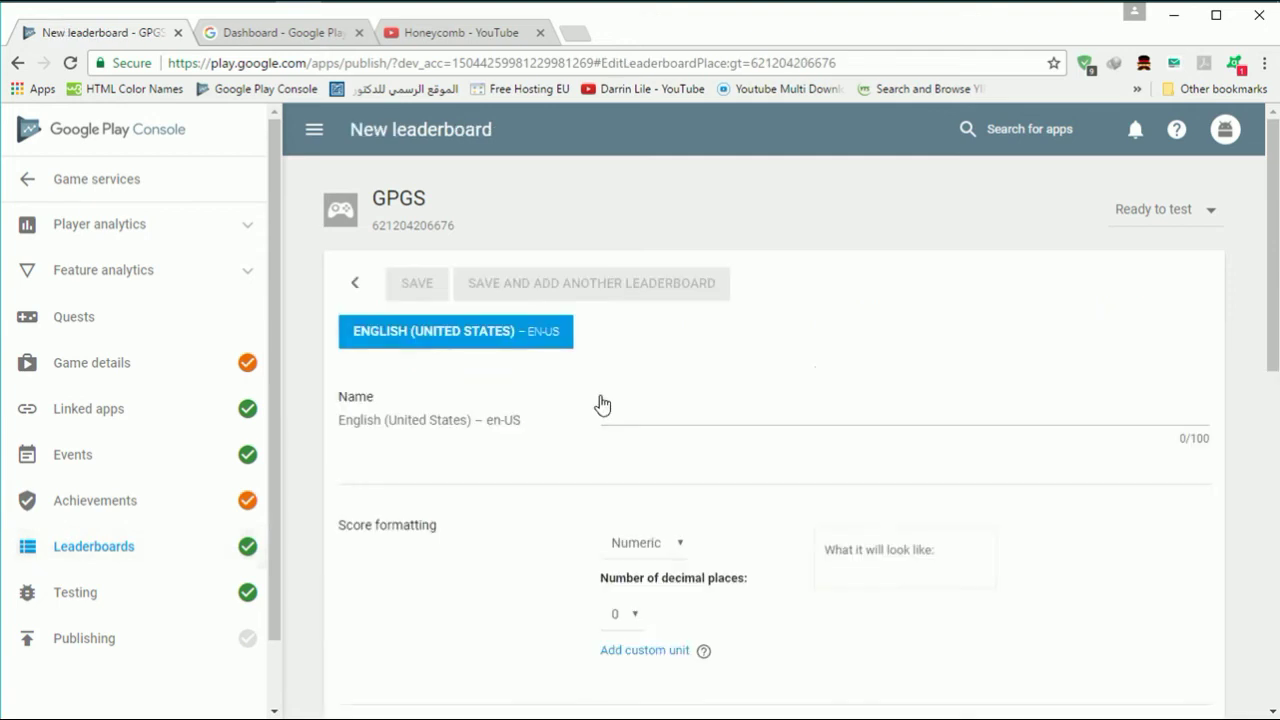
left_click(606, 405)
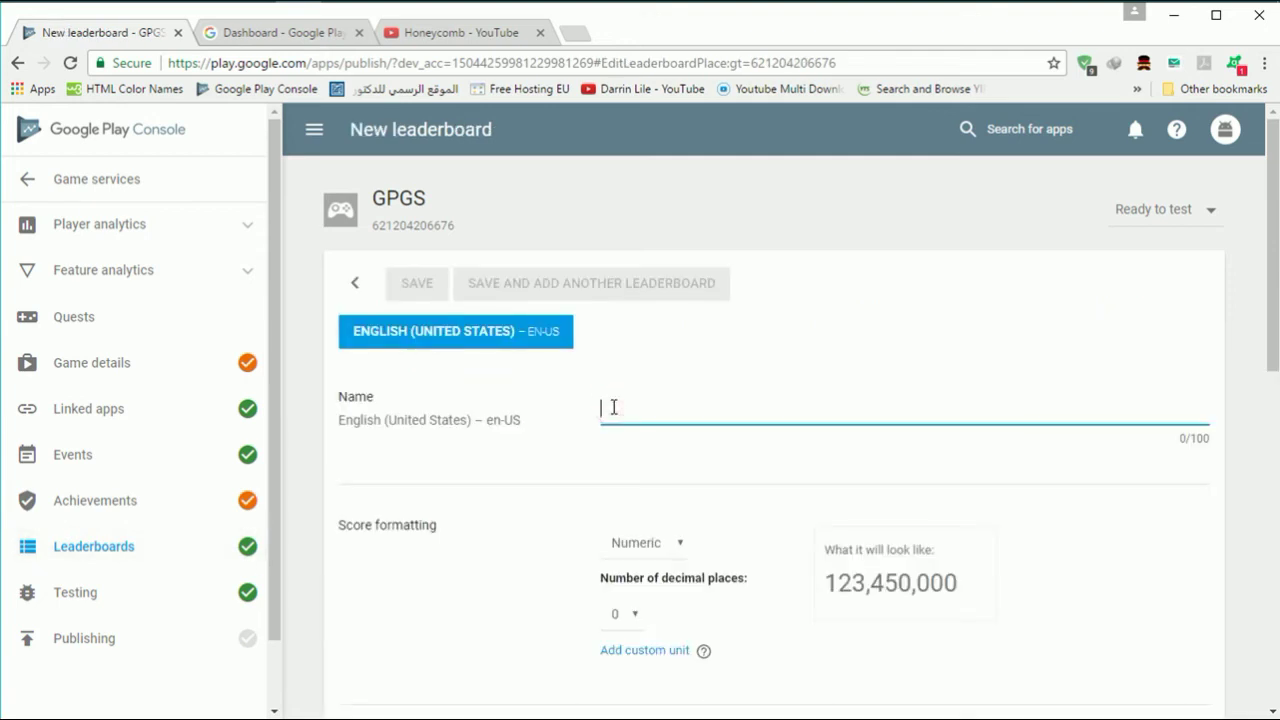
type("lsd")
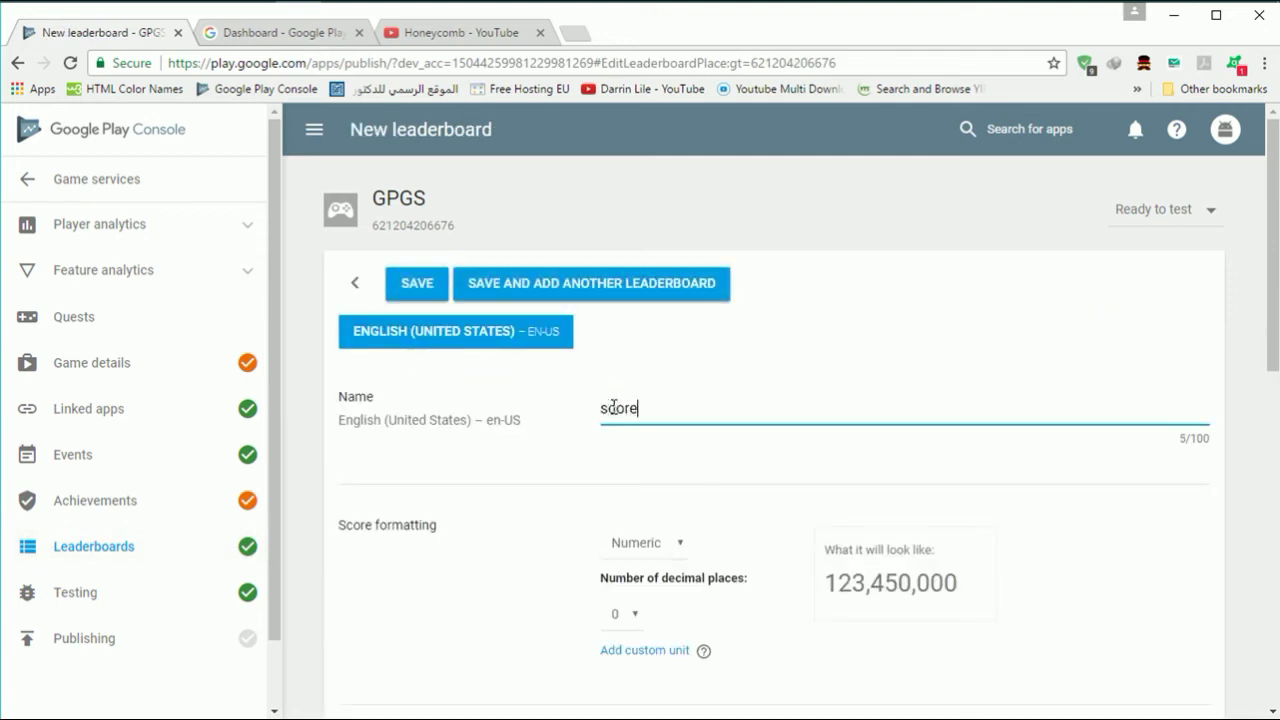
scroll(673, 433, "down", 3)
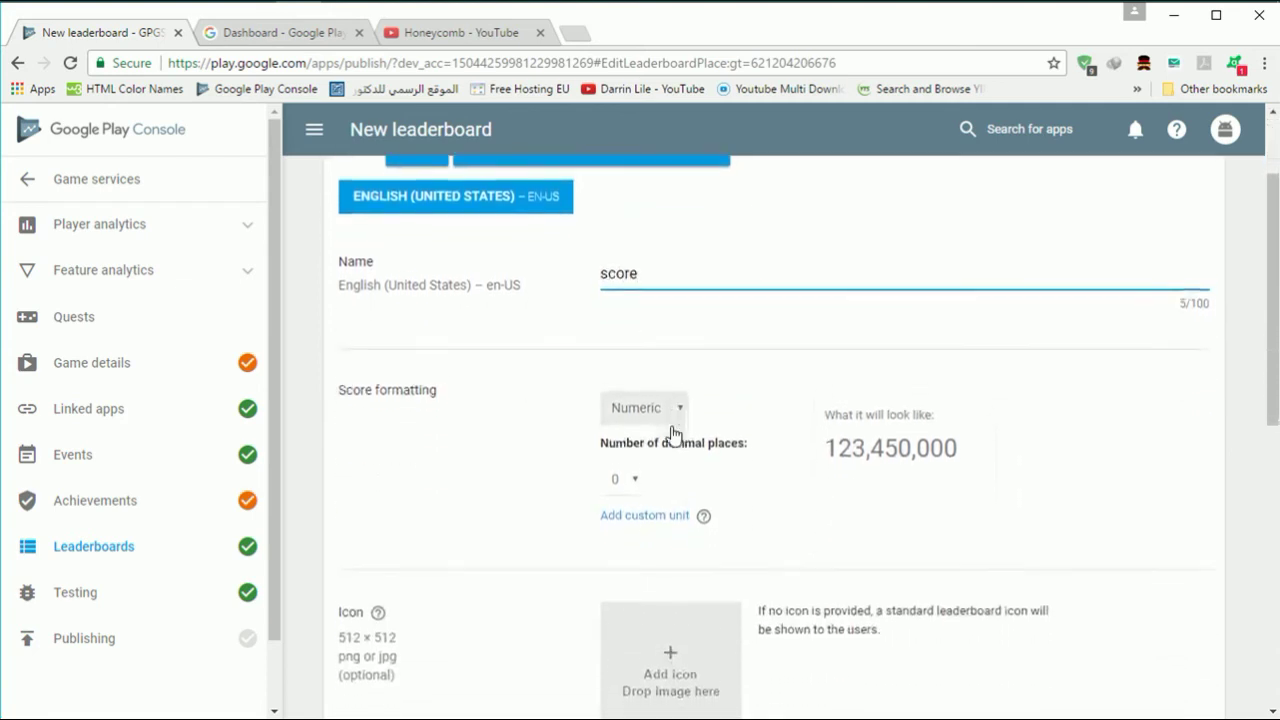
scroll(673, 433, "down", 3)
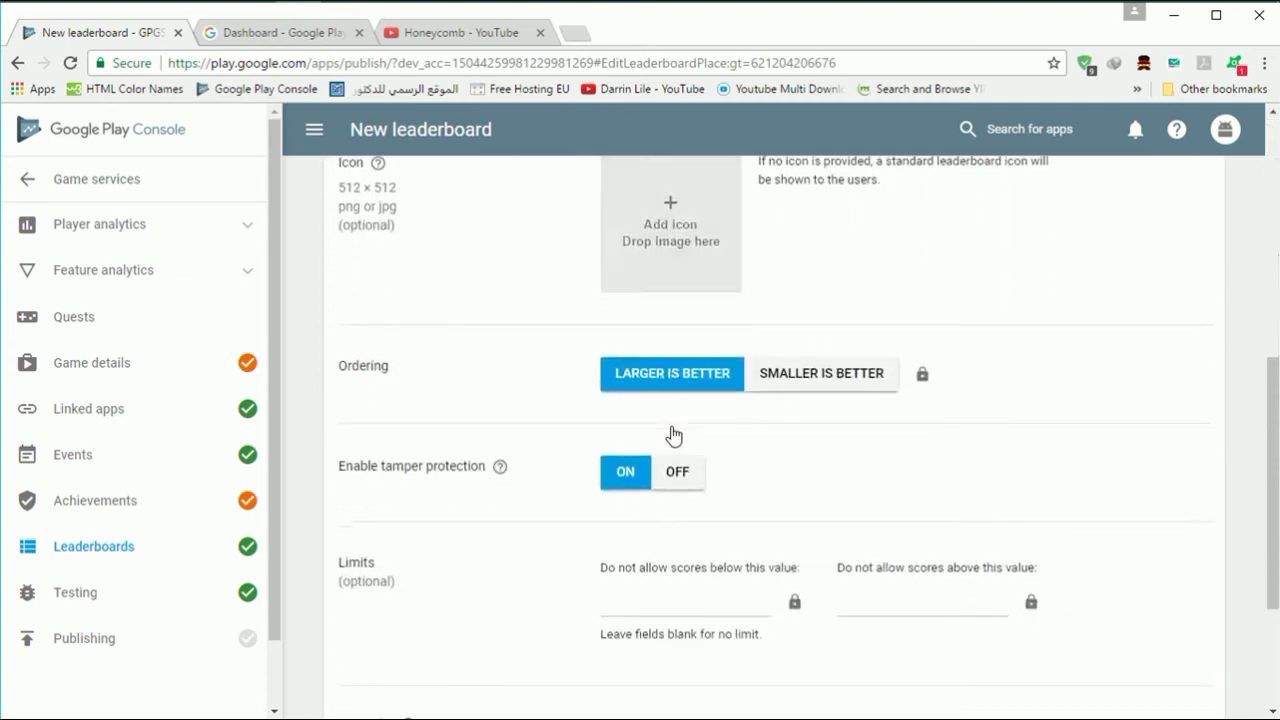
scroll(561, 539, "down", 2)
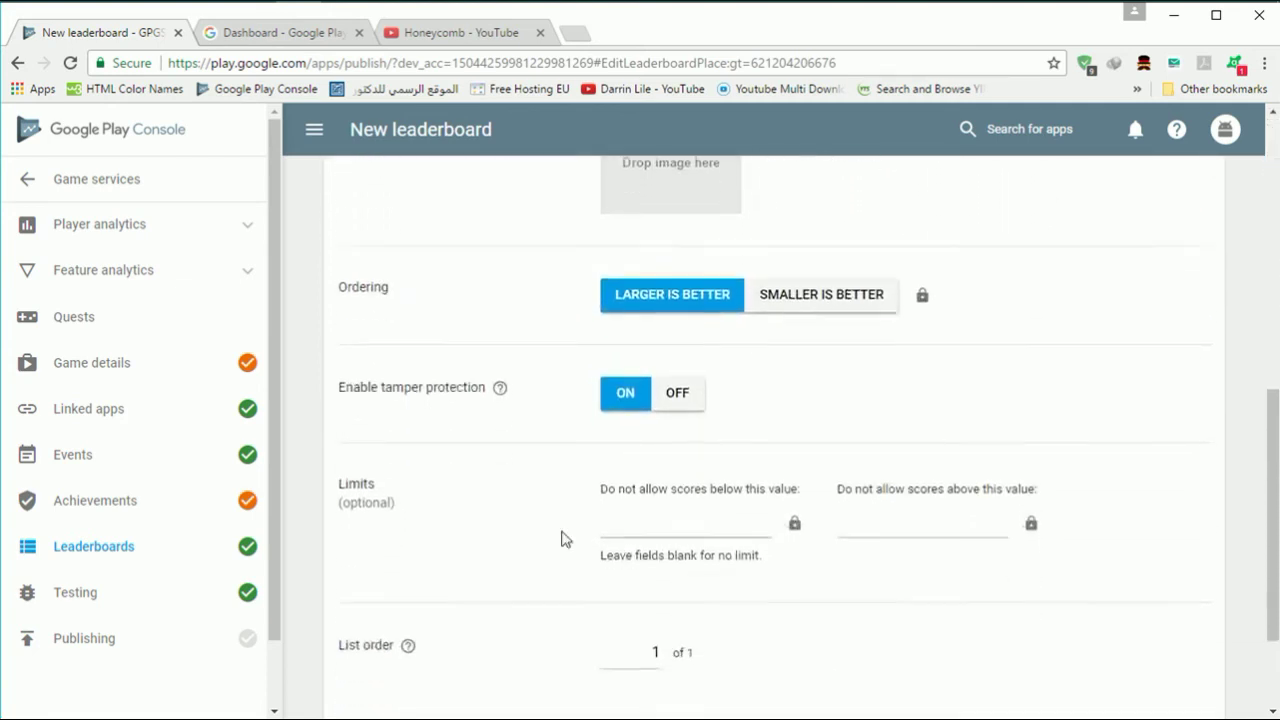
scroll(561, 539, "down", 1)
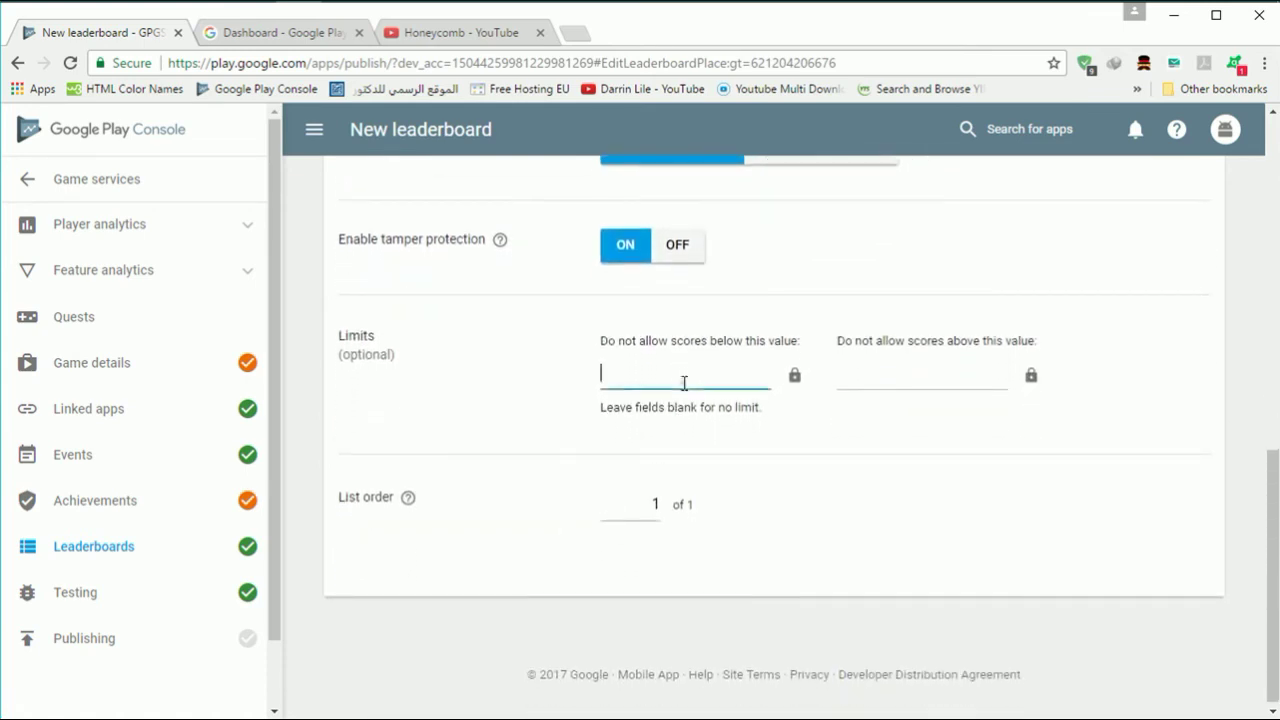
type("10")
left_click(842, 371)
type("200")
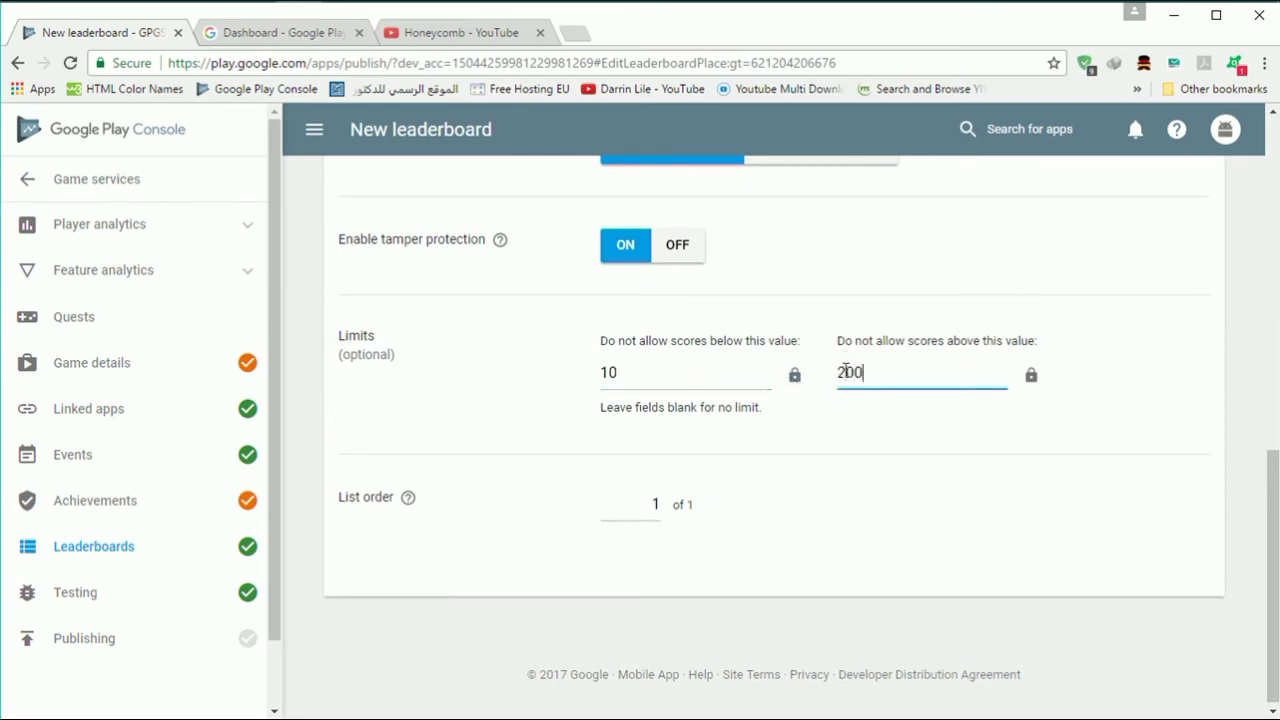
scroll(863, 449, "down", 1)
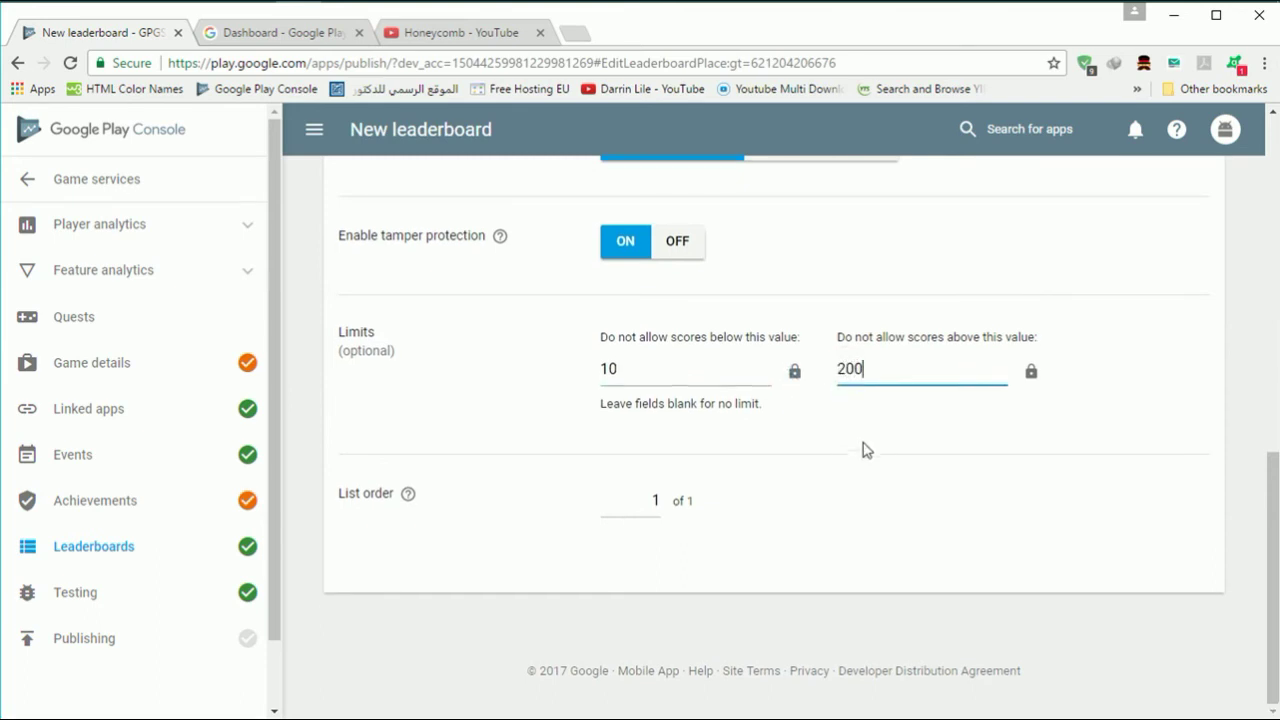
- Clear both score limits and save the 'score' leaderboard
key("BackSpace")
key("BackSpace")
key("BackSpace")
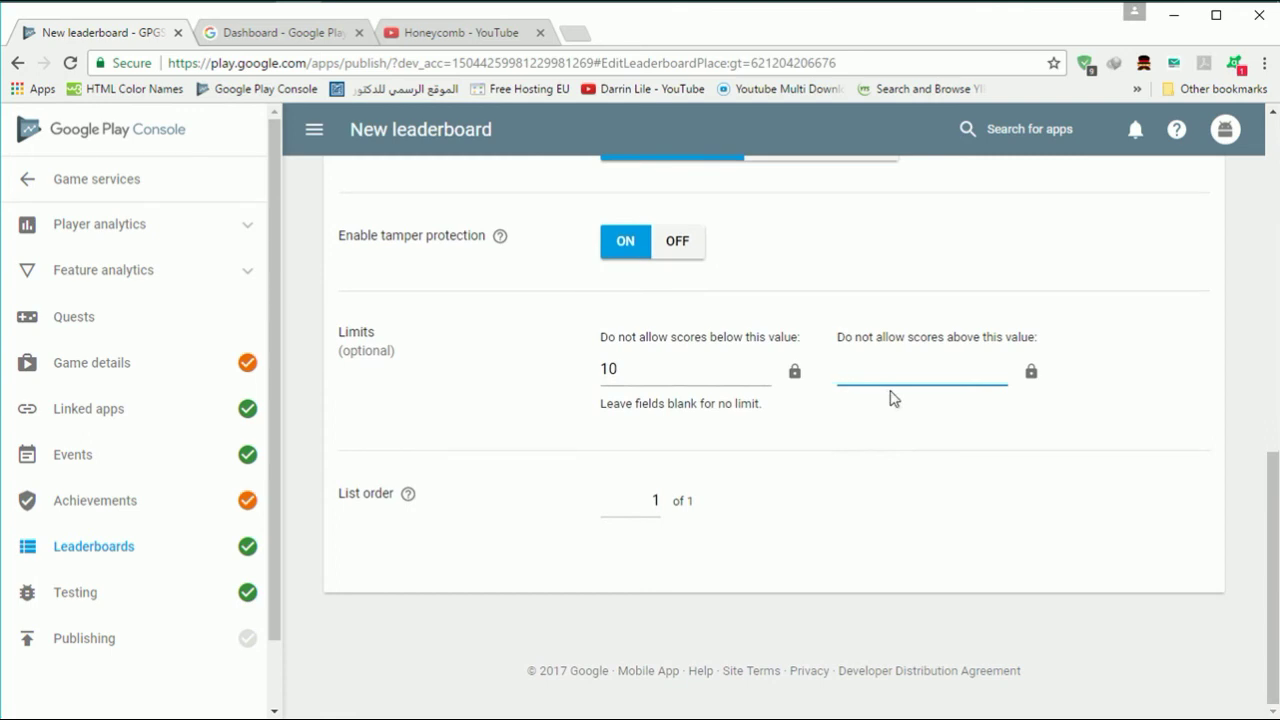
left_click(748, 369)
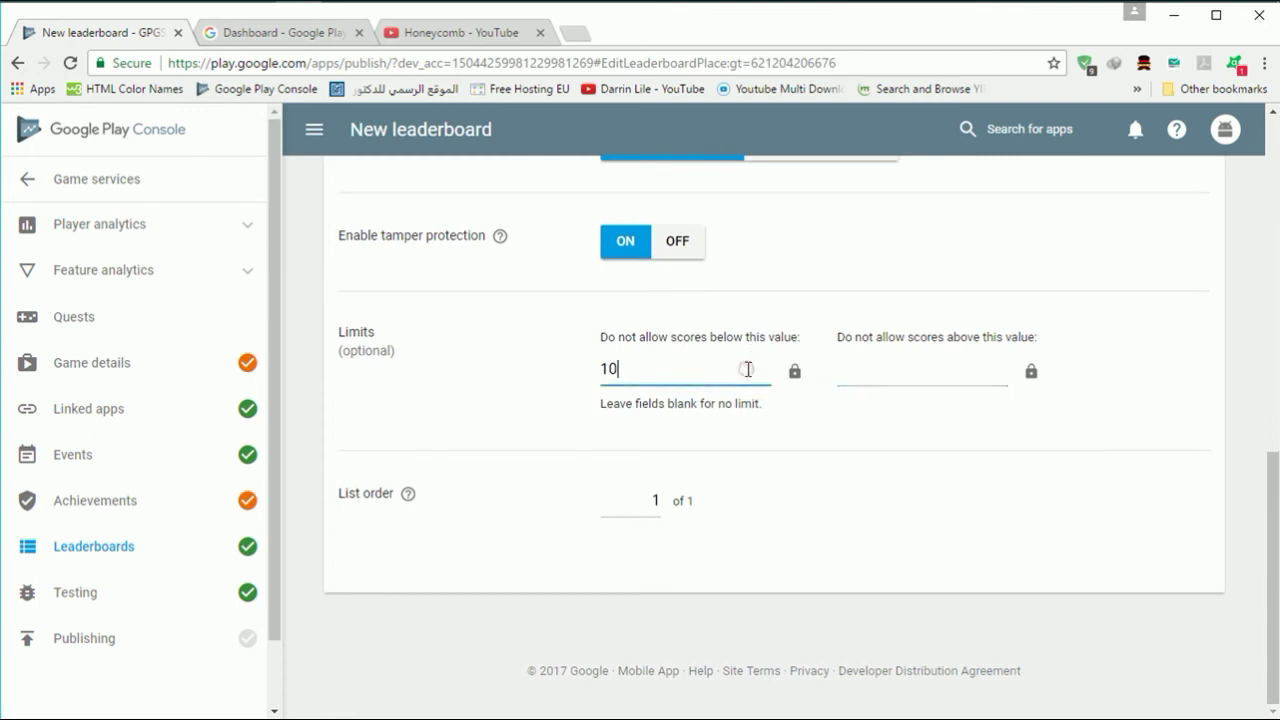
key("BackSpace")
key("BackSpace")
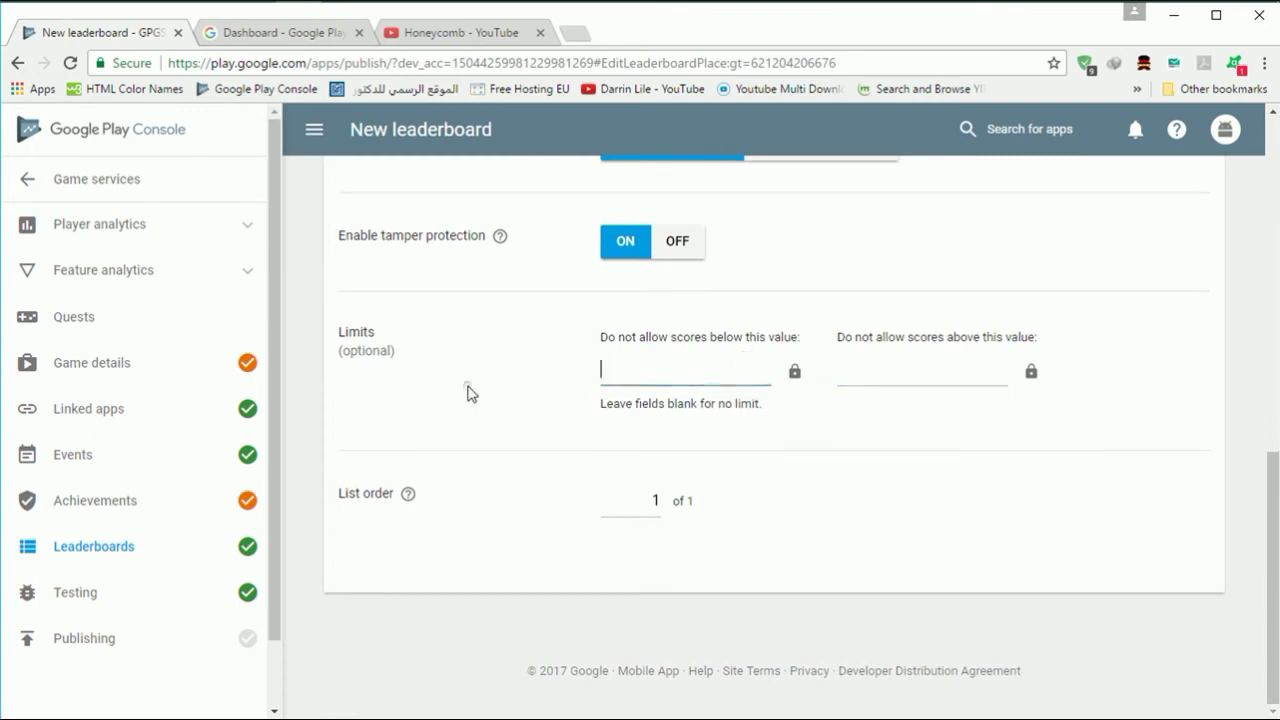
scroll(468, 392, "up", 2)
scroll(468, 392, "up", 6)
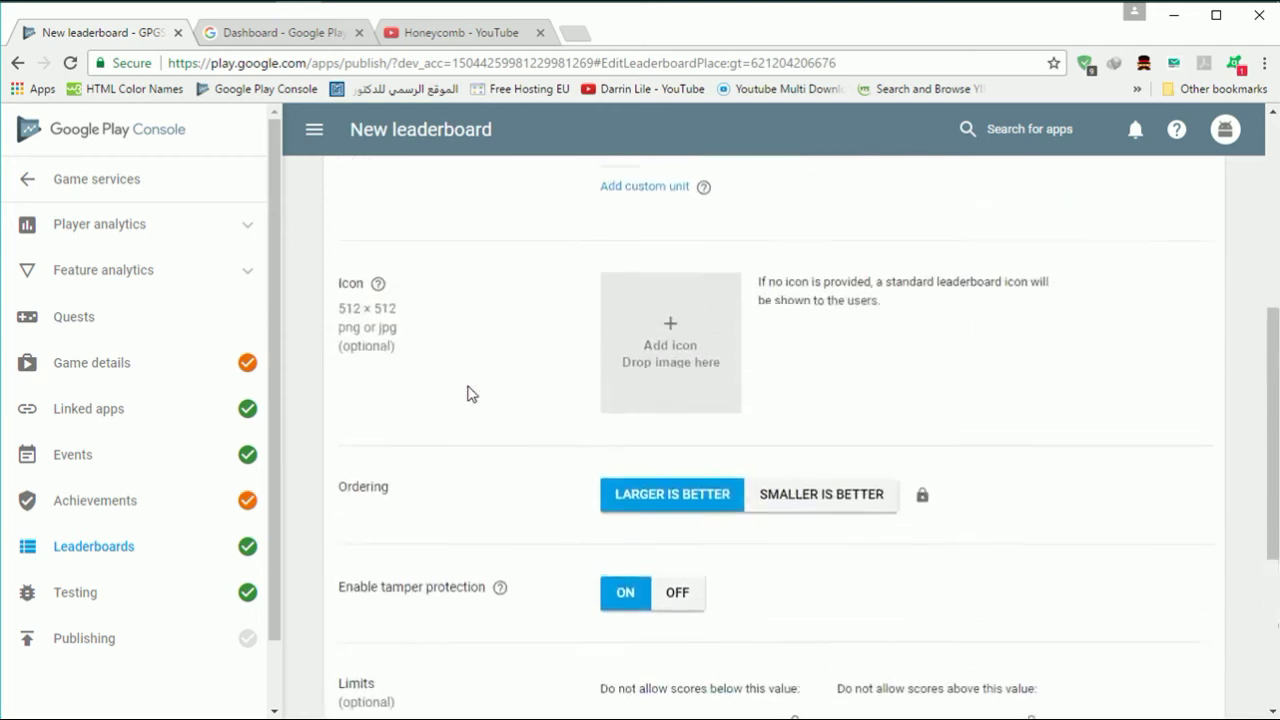
left_click(438, 287)
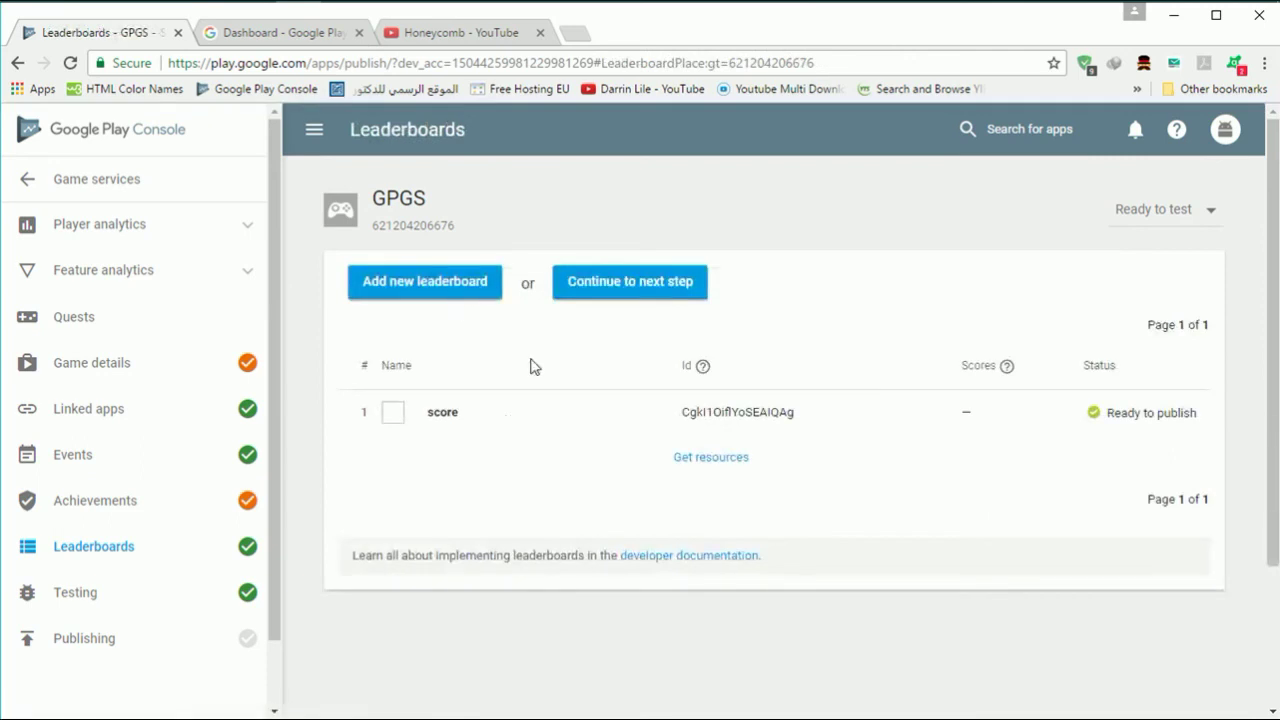
scroll(532, 530, "down", 1)
scroll(530, 531, "up", 1)
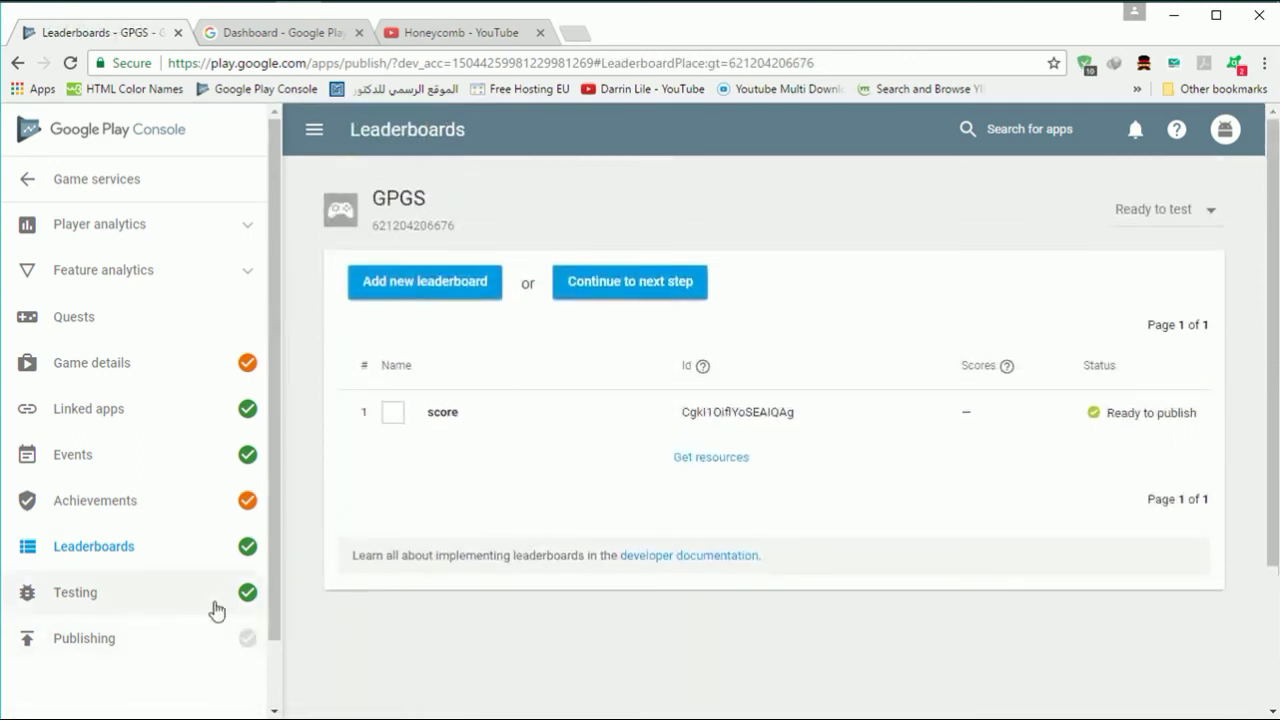
- Add a second tester's e-mail to GPGS testing access, then return to the games list
left_click(214, 607)
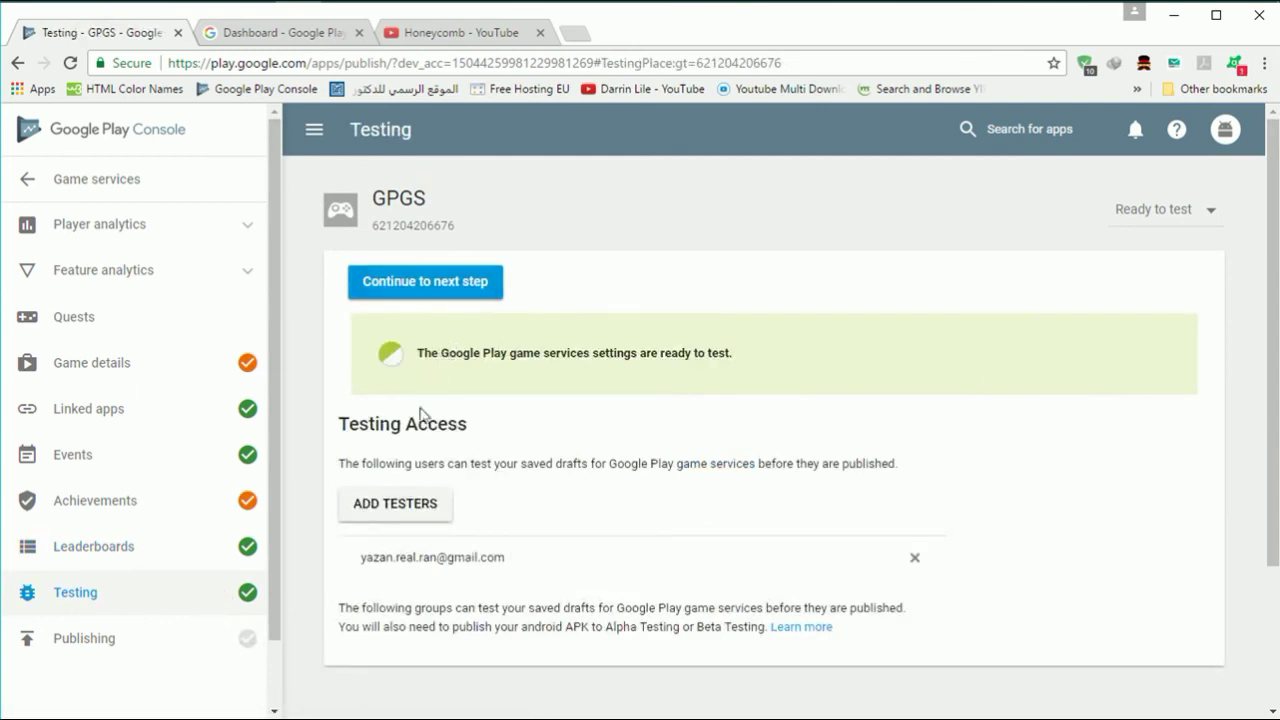
left_click(408, 506)
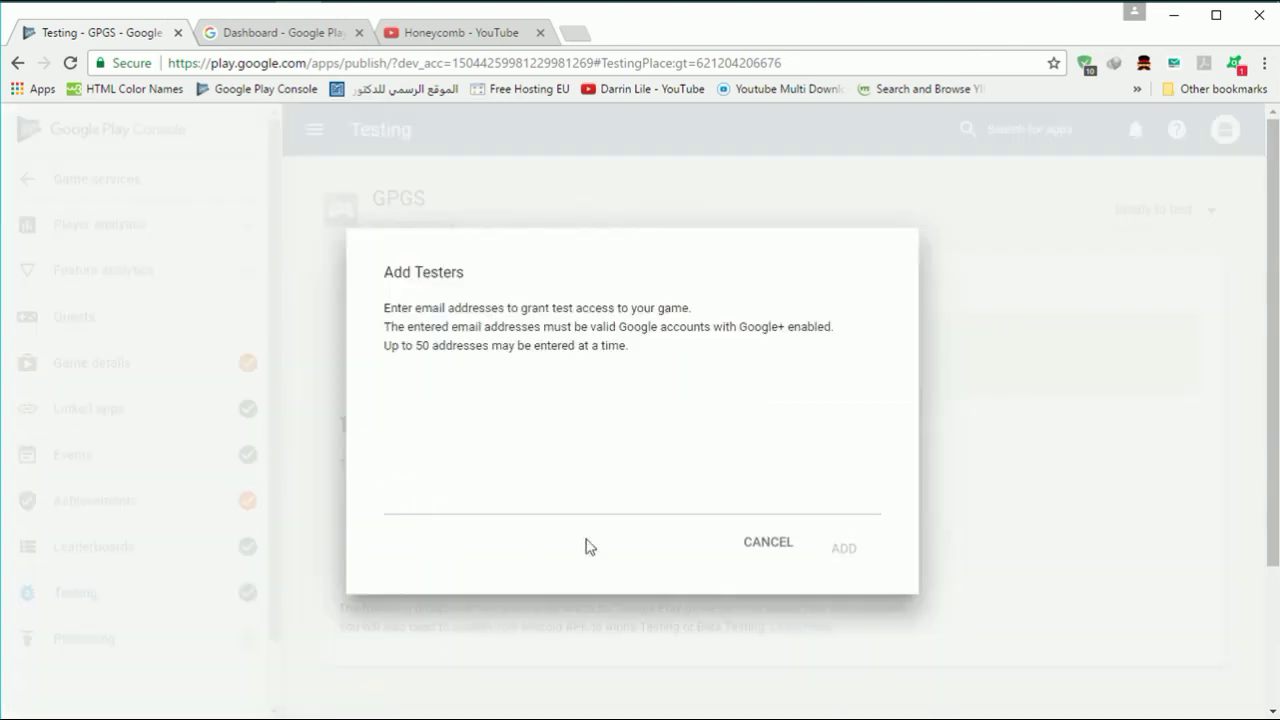
left_click(580, 506)
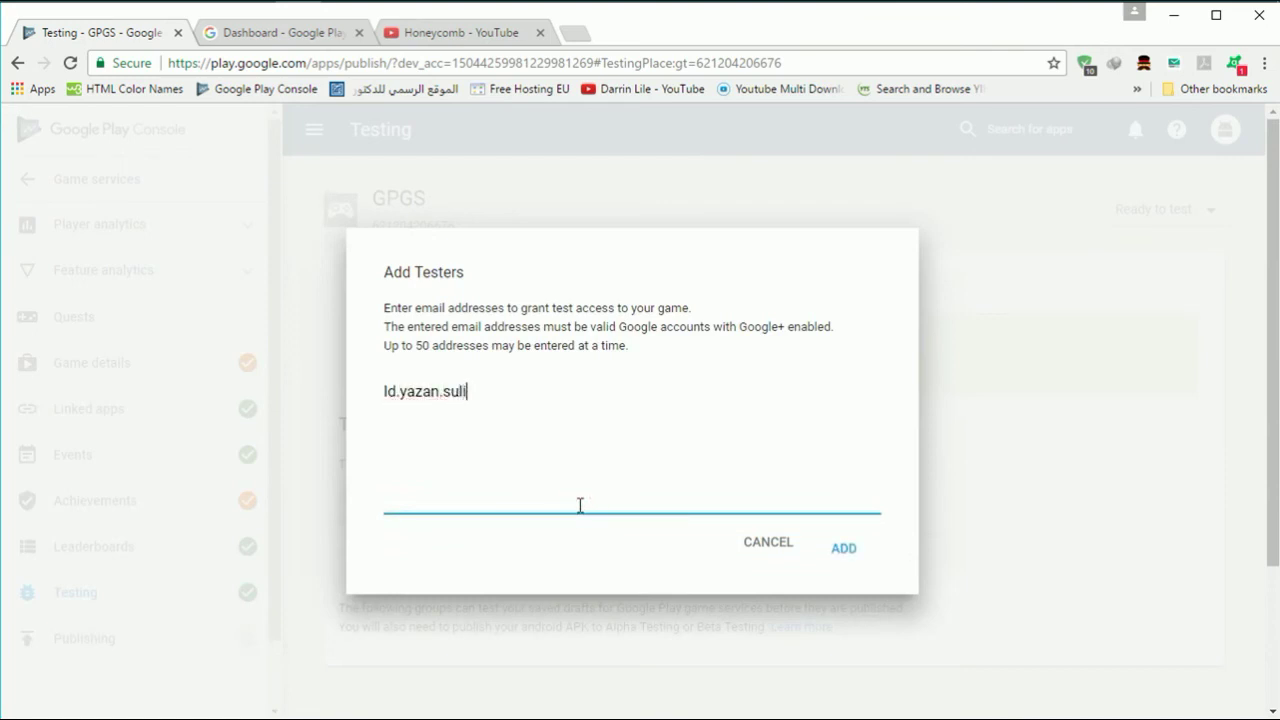
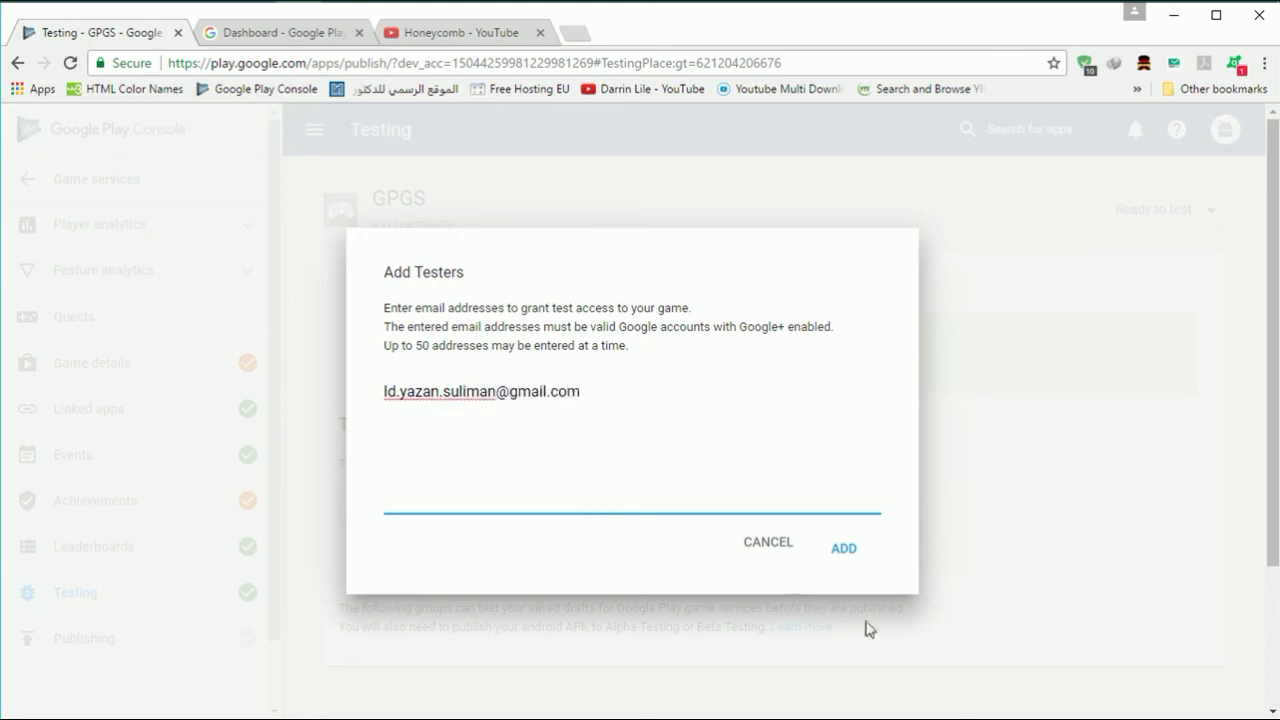
left_click(840, 543)
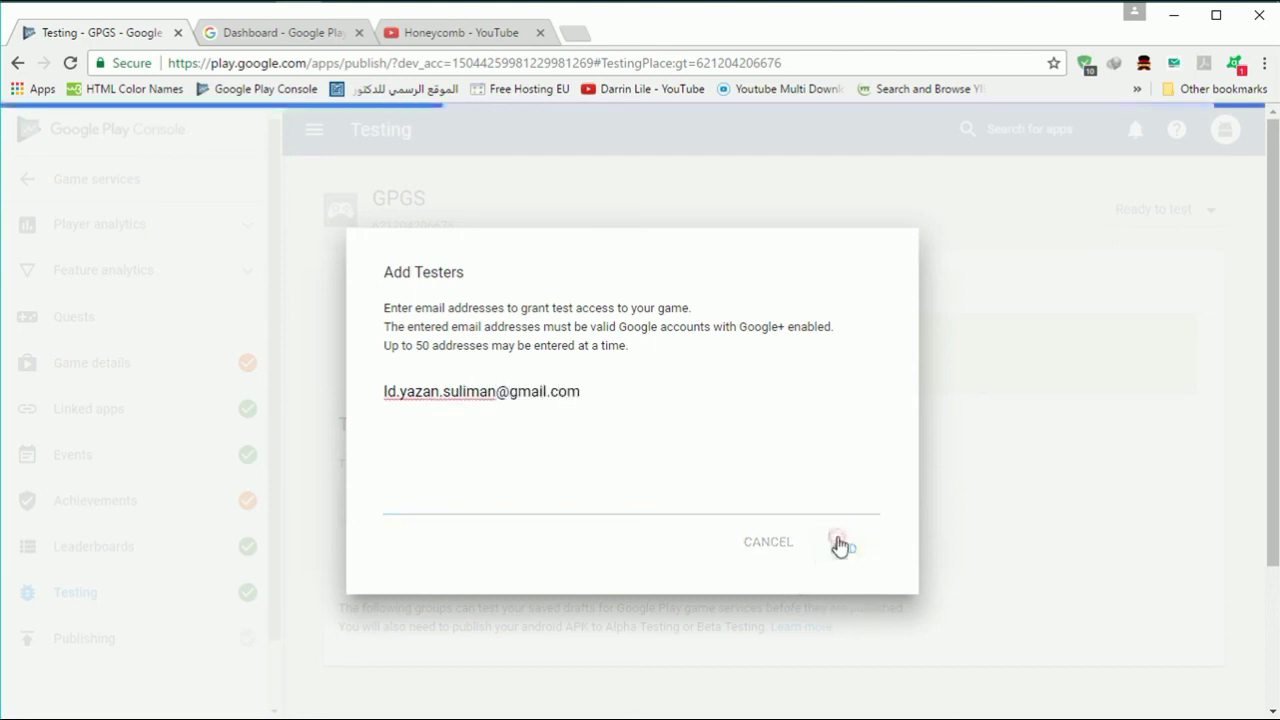
scroll(540, 548, "down", 3)
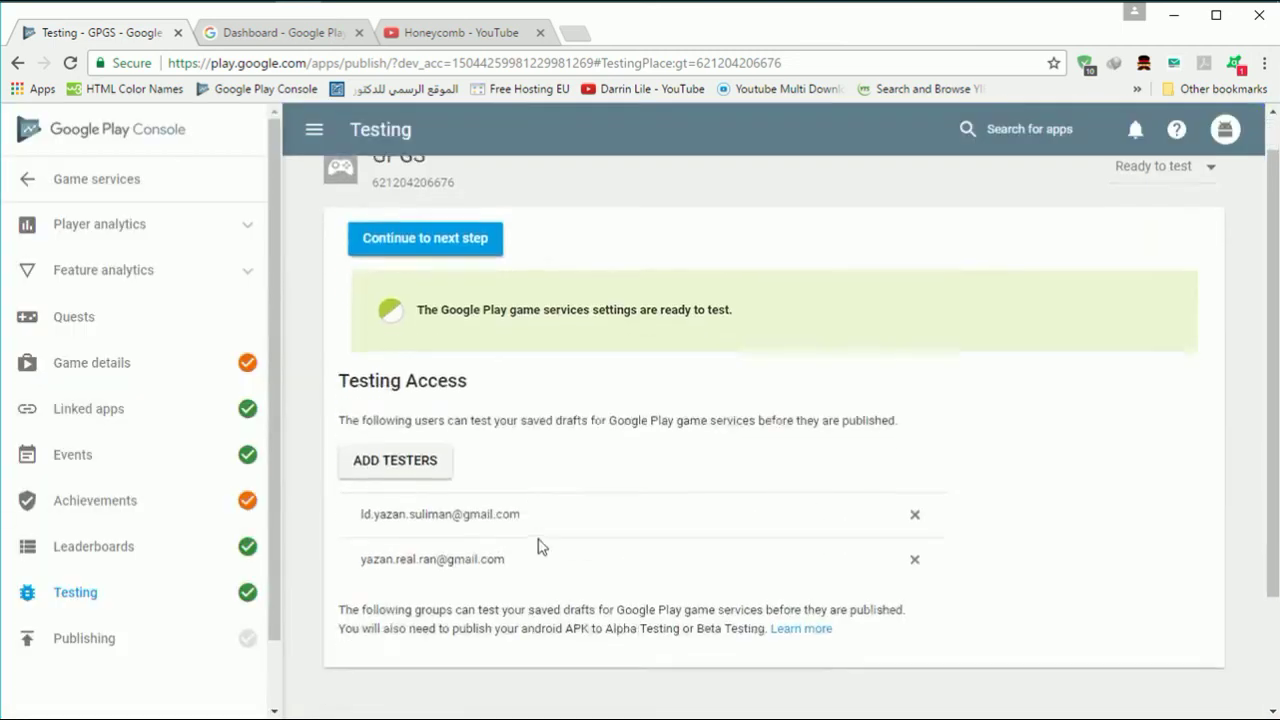
scroll(540, 548, "up", 2)
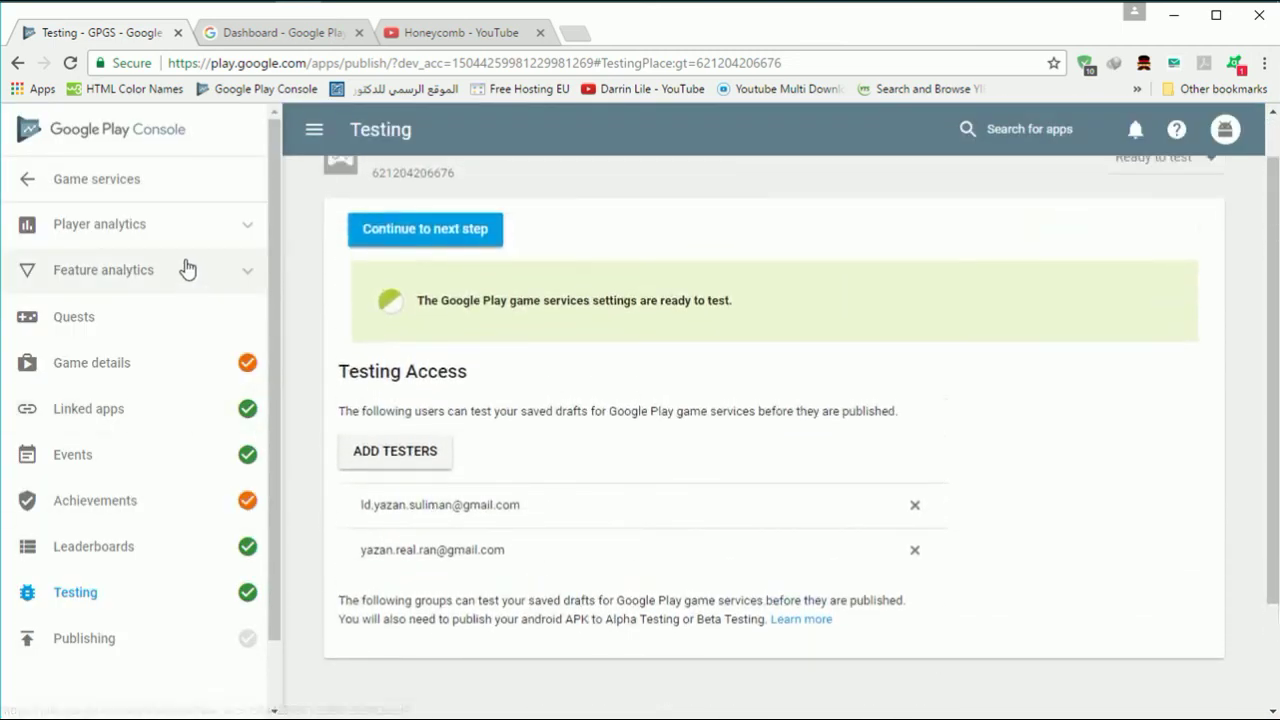
left_click(25, 180)
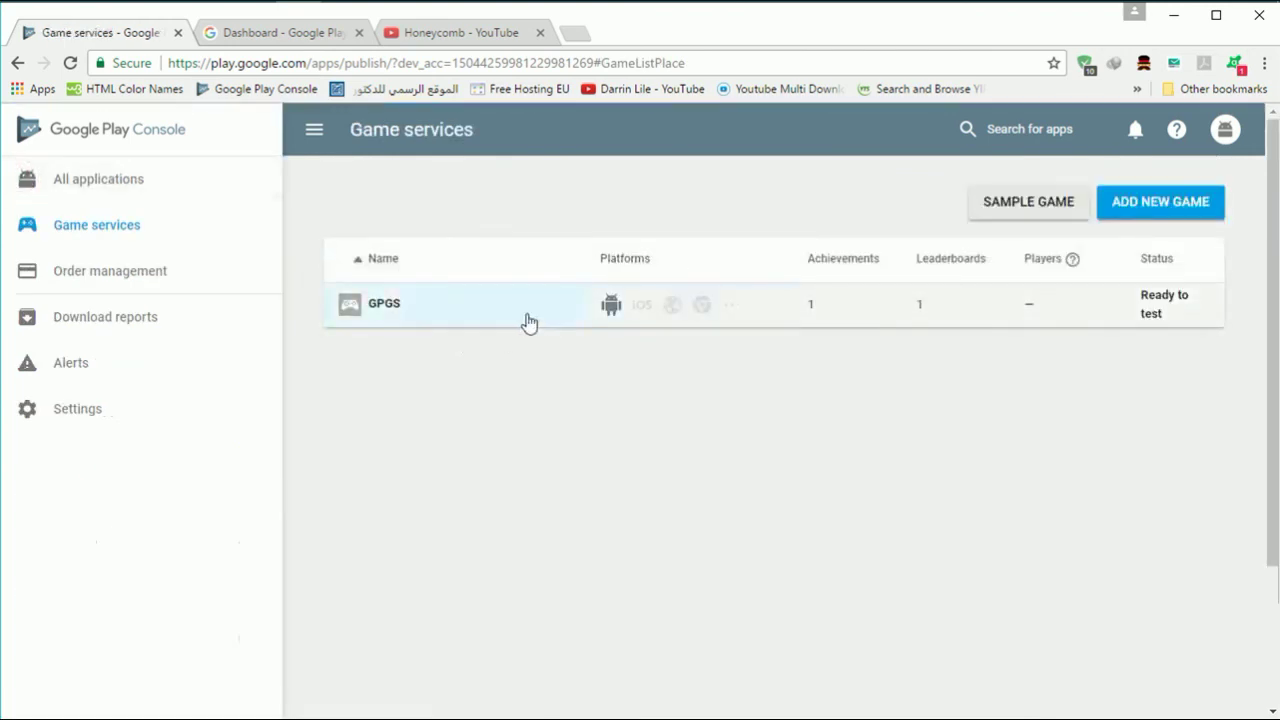
- Reload Google APIs and switch to the GPGS project to see its enabled APIs, including Play Game Services
left_click(263, 35)
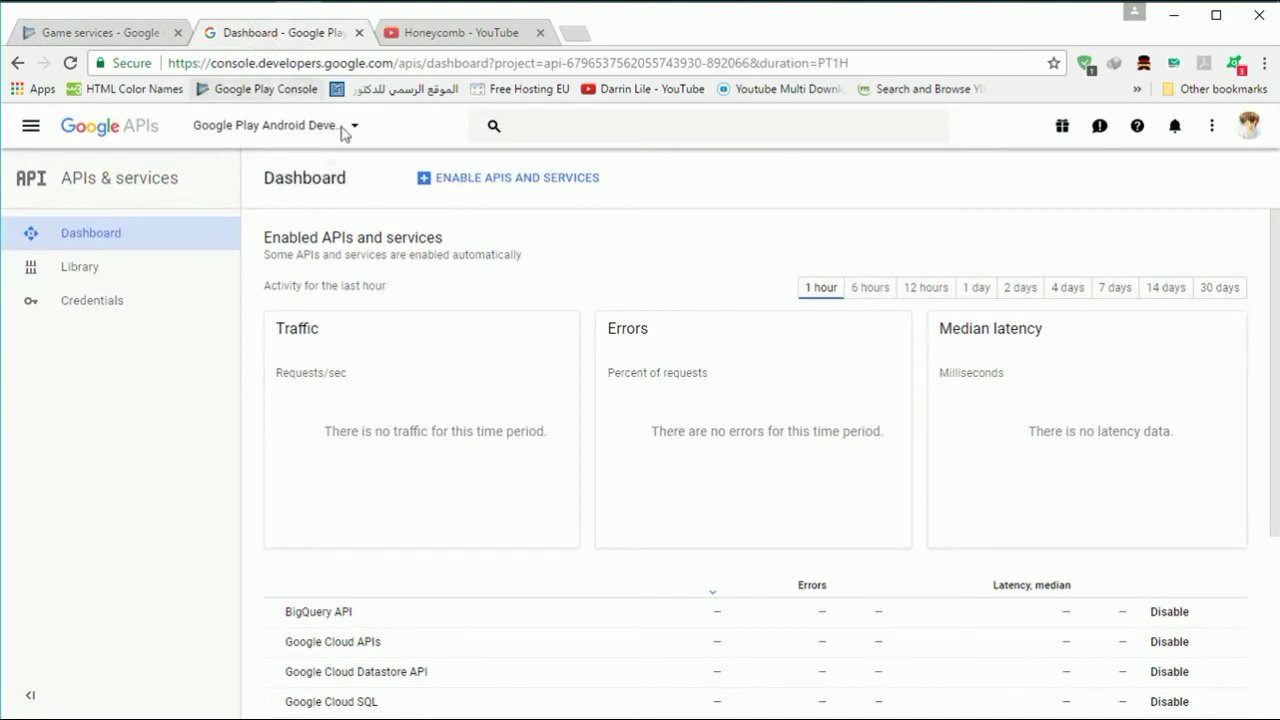
key("F5")
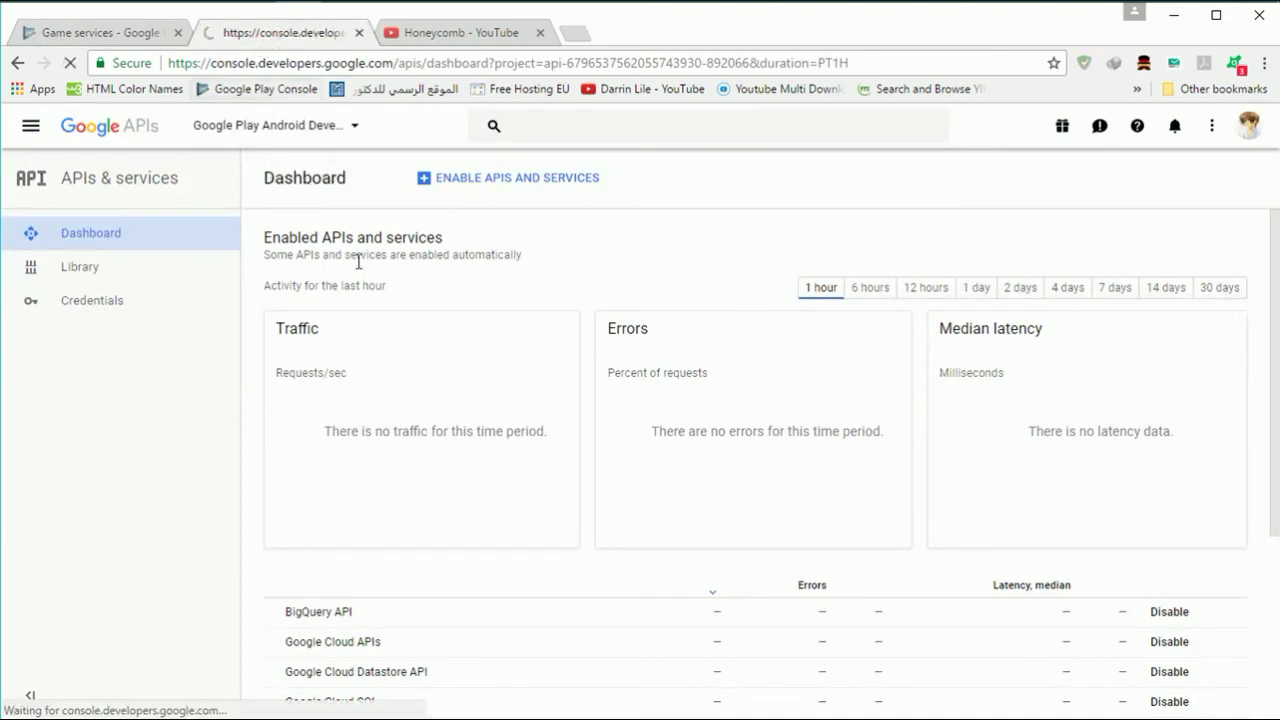
left_click(355, 137)
left_click(371, 243)
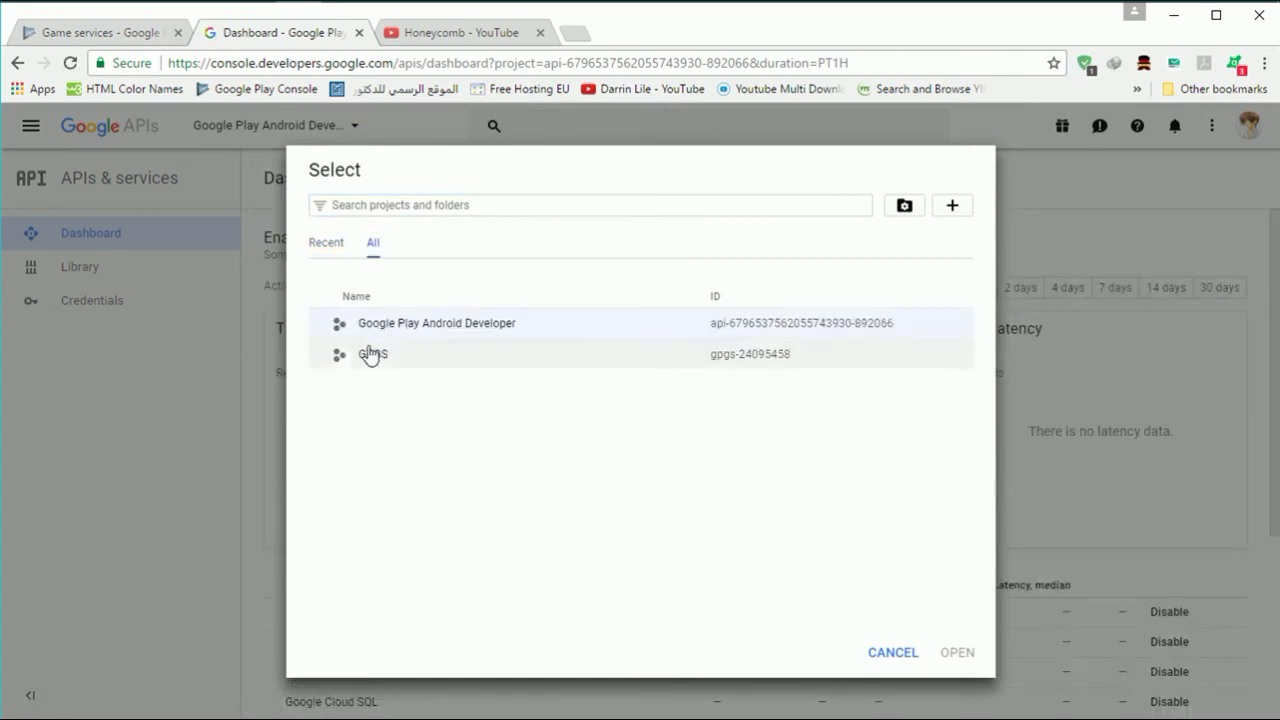
left_click(375, 355)
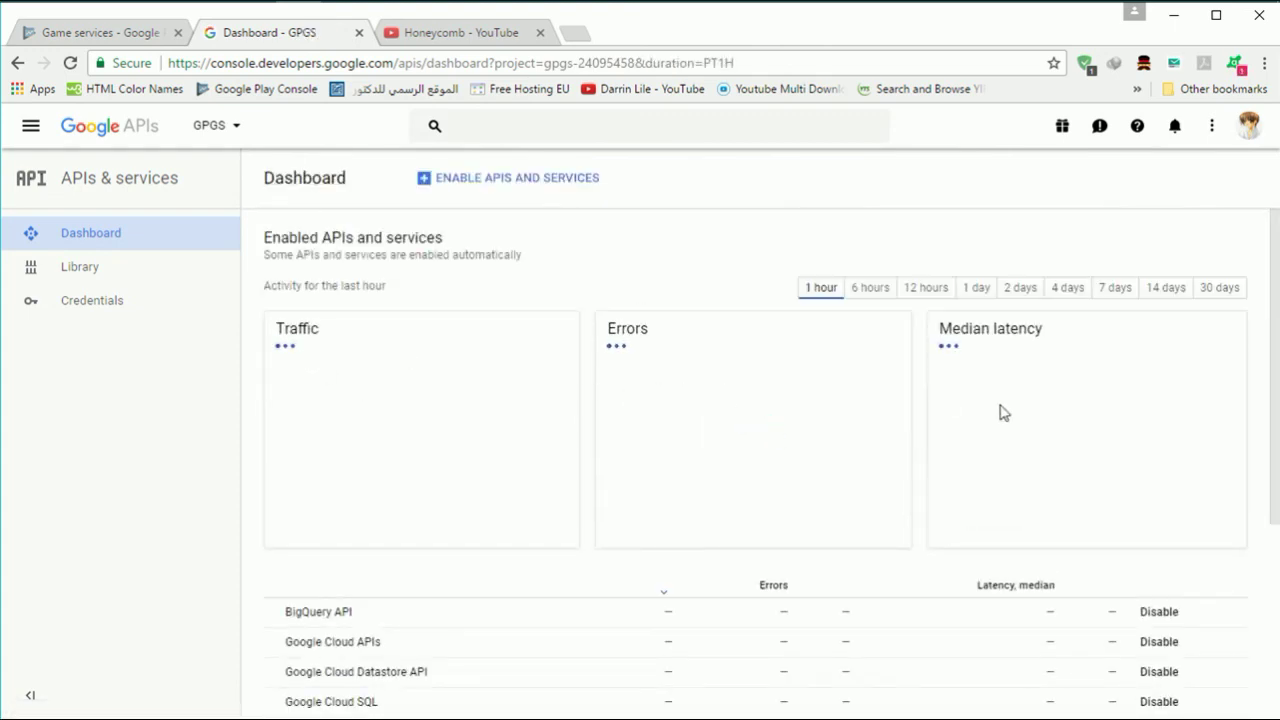
scroll(1003, 412, "down", 3)
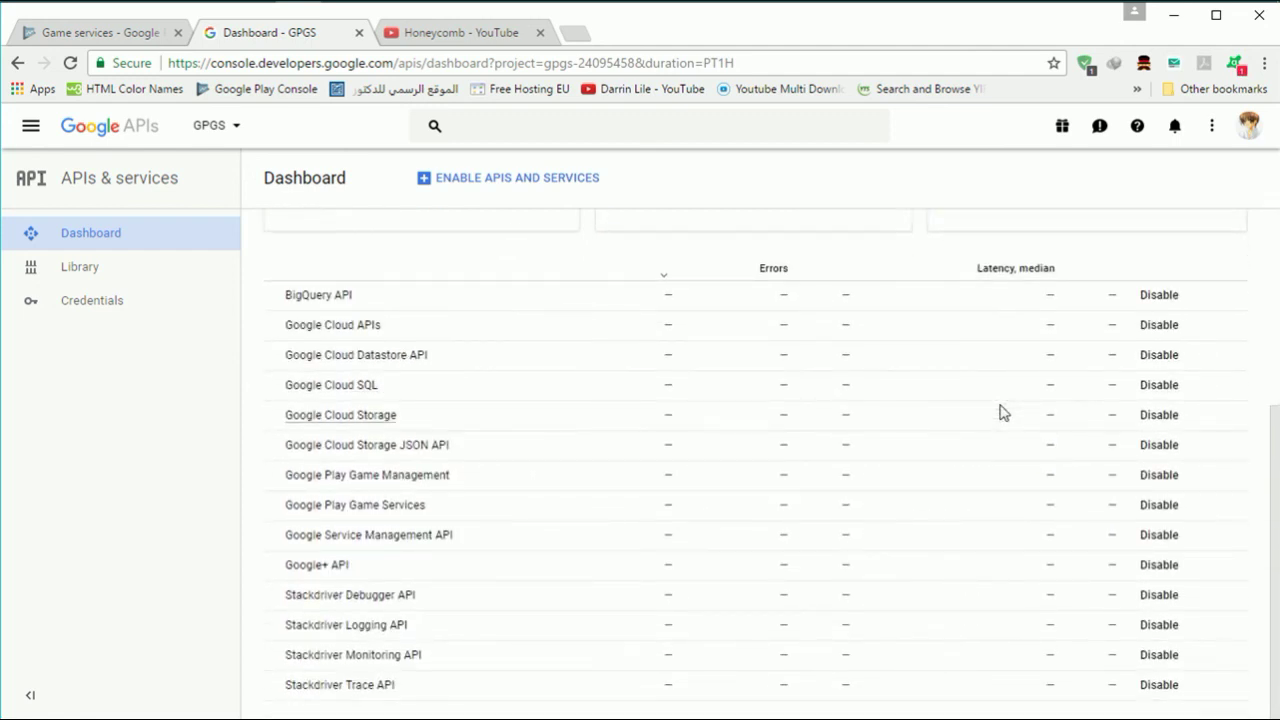
scroll(1003, 412, "up", 3)
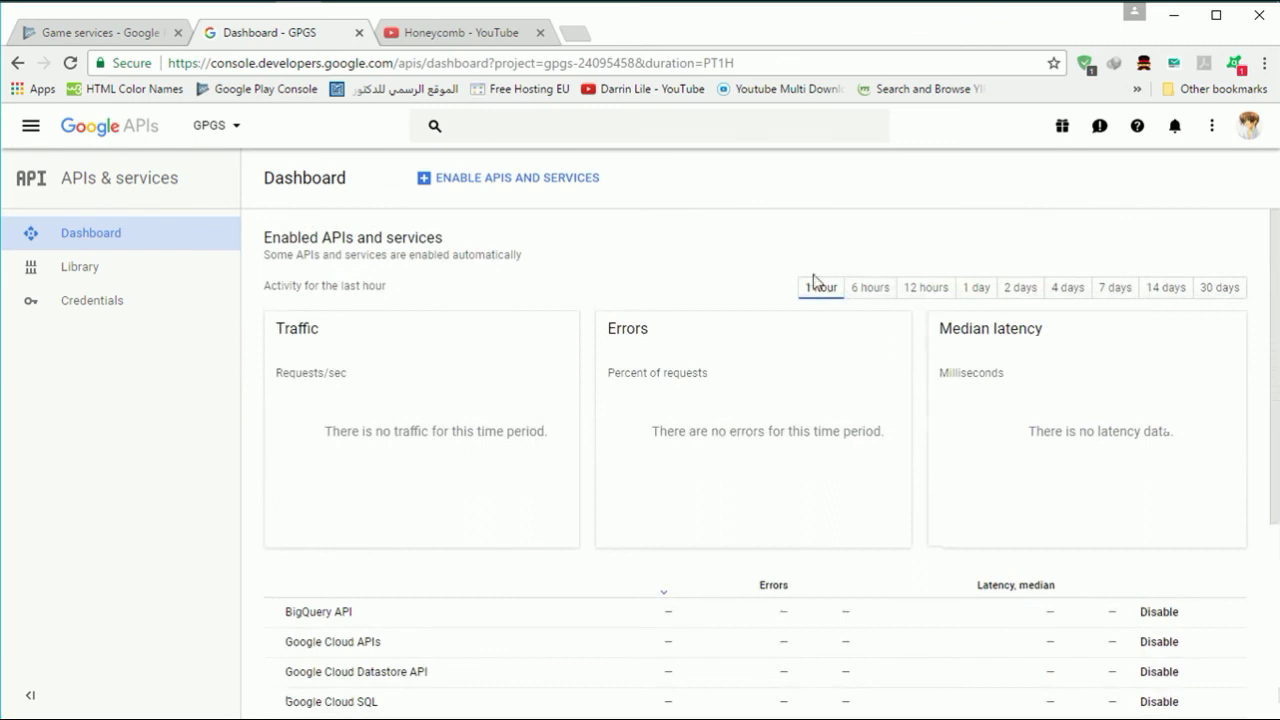